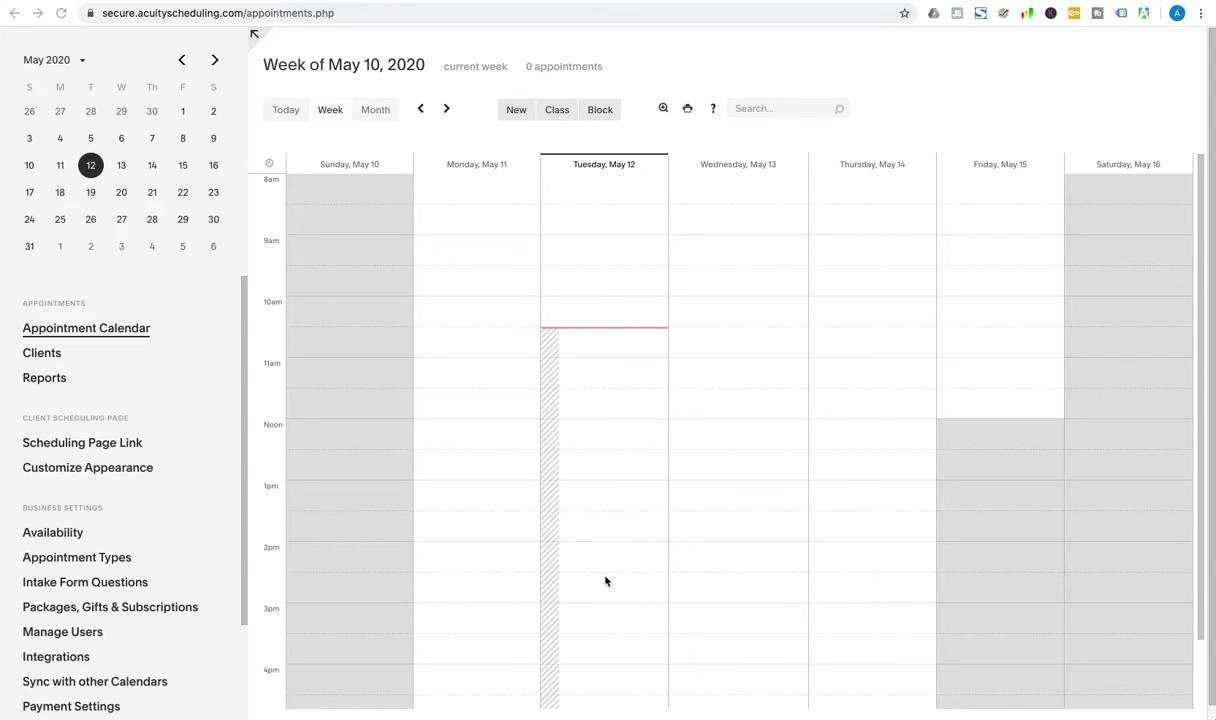
# Open the Packages, Gifts & Subscriptions settings and review the packages offered in each category
pyautogui.scroll(-2, 131, 622)
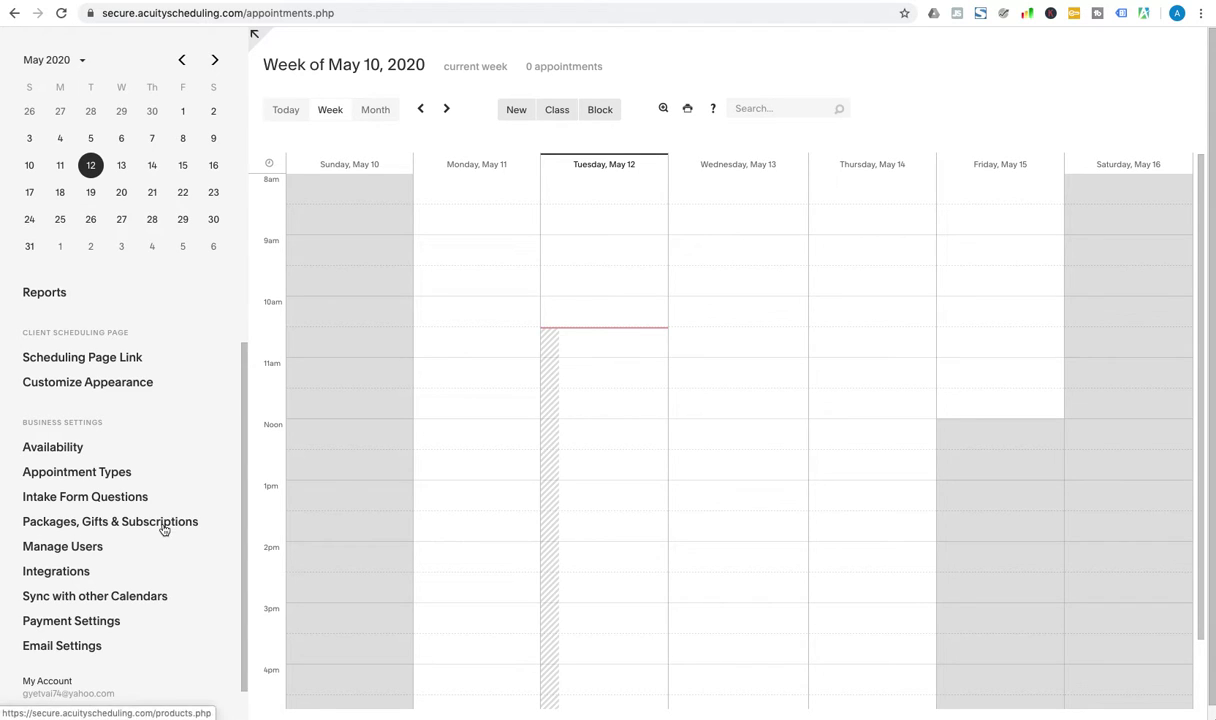
pyautogui.click(164, 528)
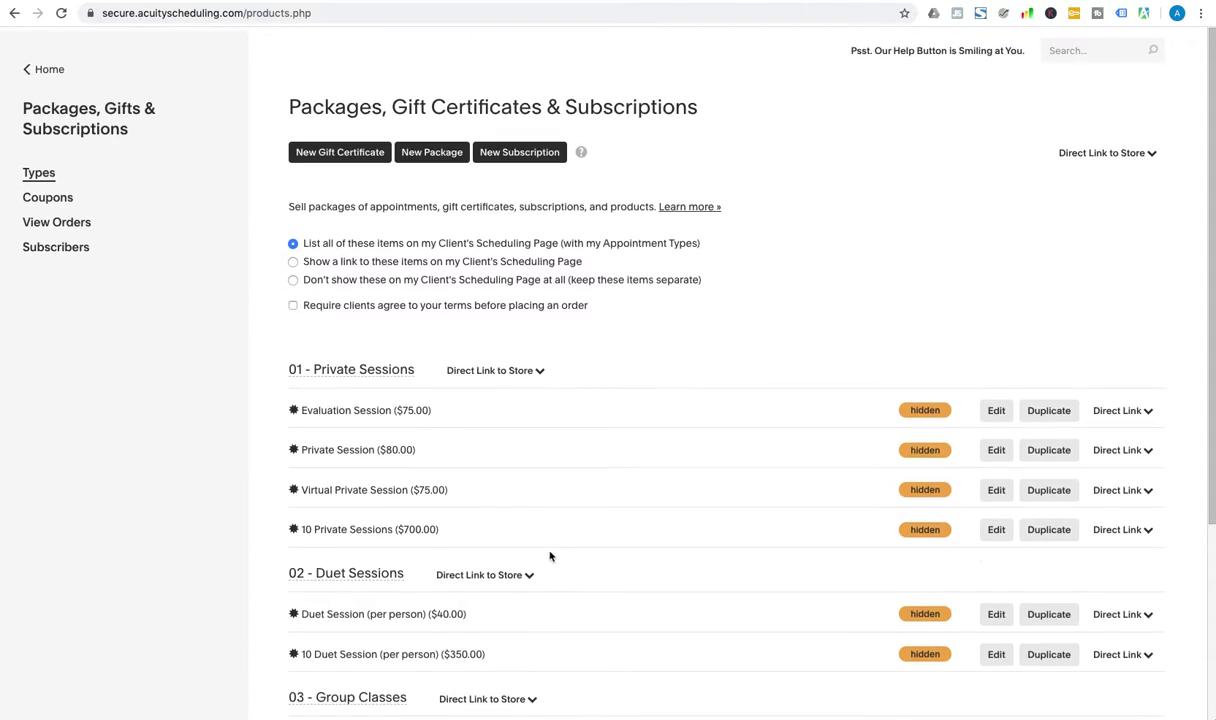
pyautogui.scroll(-3, 470, 516)
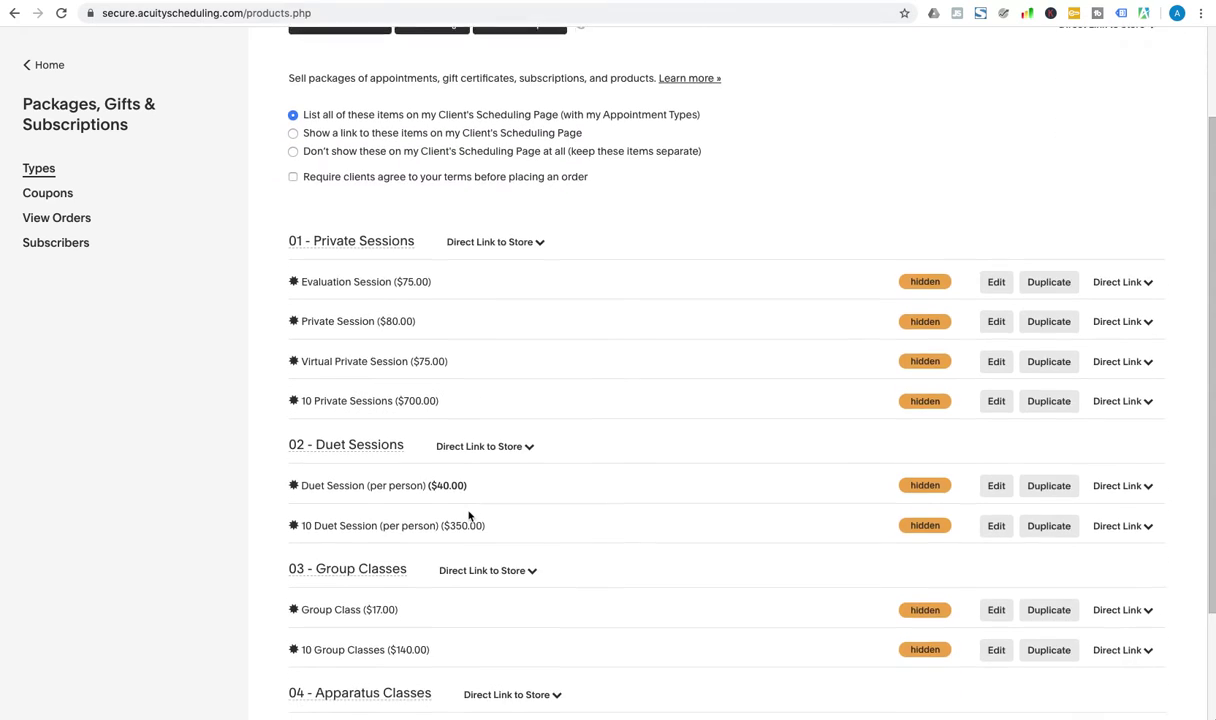
pyautogui.scroll(3, 470, 516)
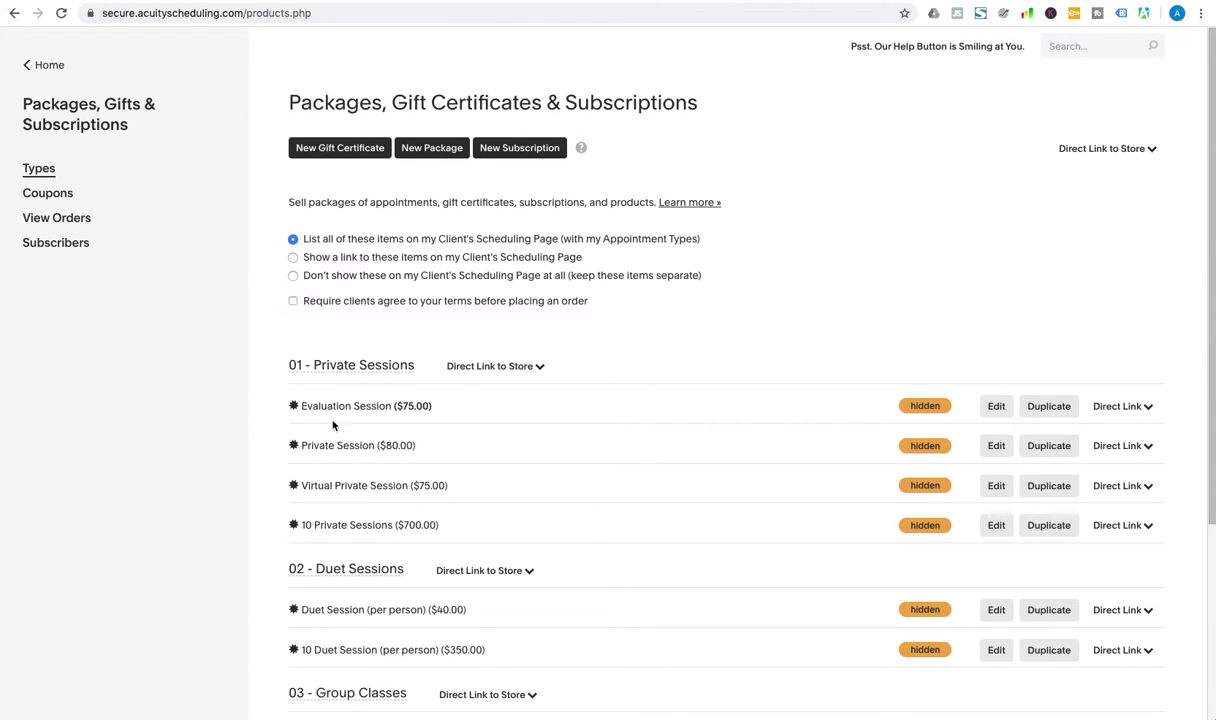
pyautogui.scroll(-5, 500, 540)
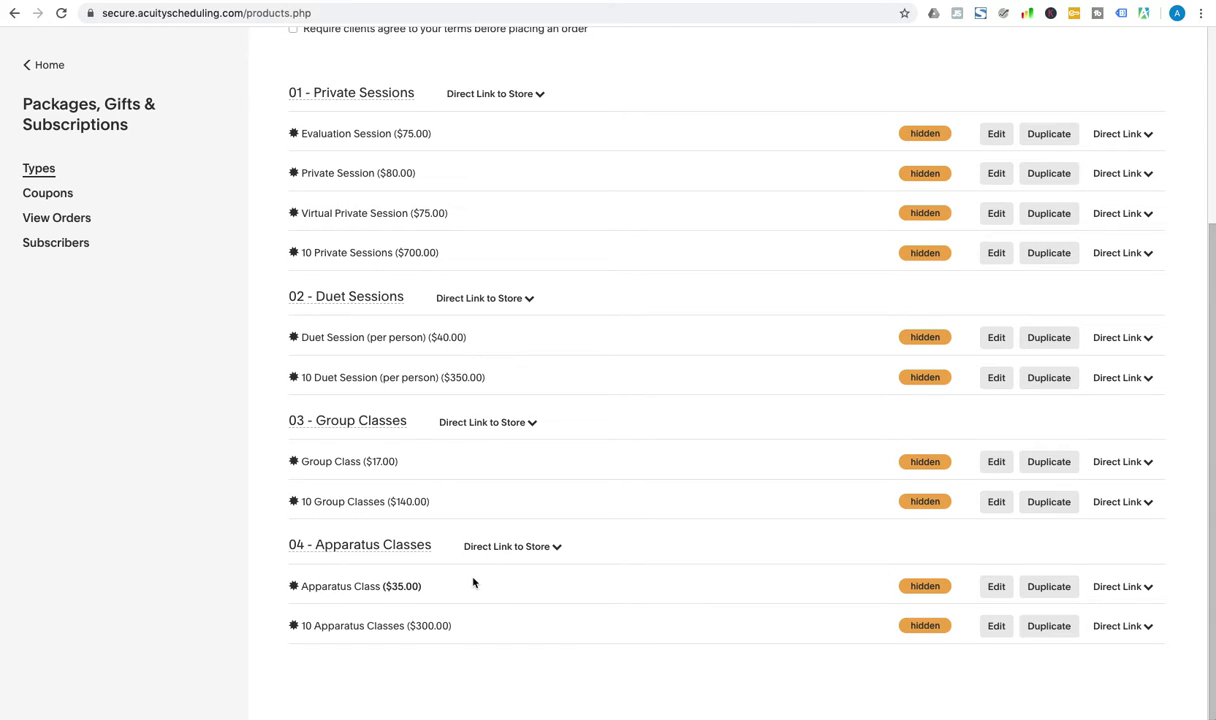
pyautogui.scroll(5, 474, 583)
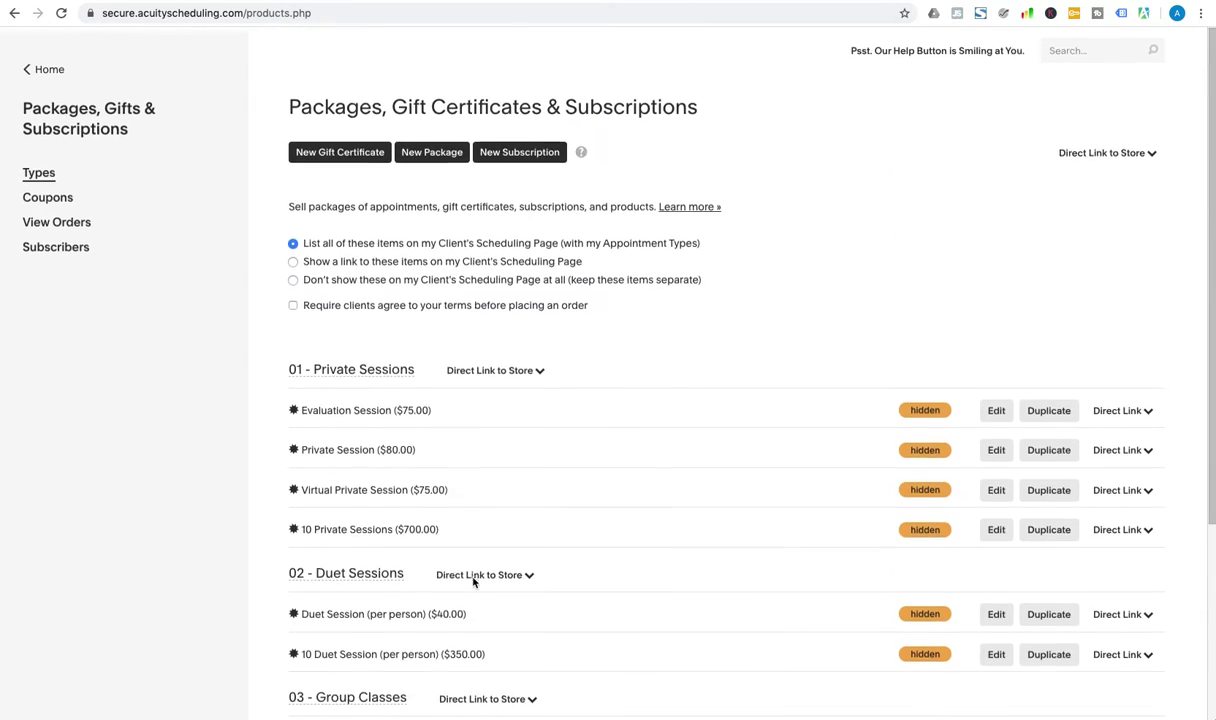
# Start a new package titled "5 Private Sessions" with a price of 350
pyautogui.click(445, 151)
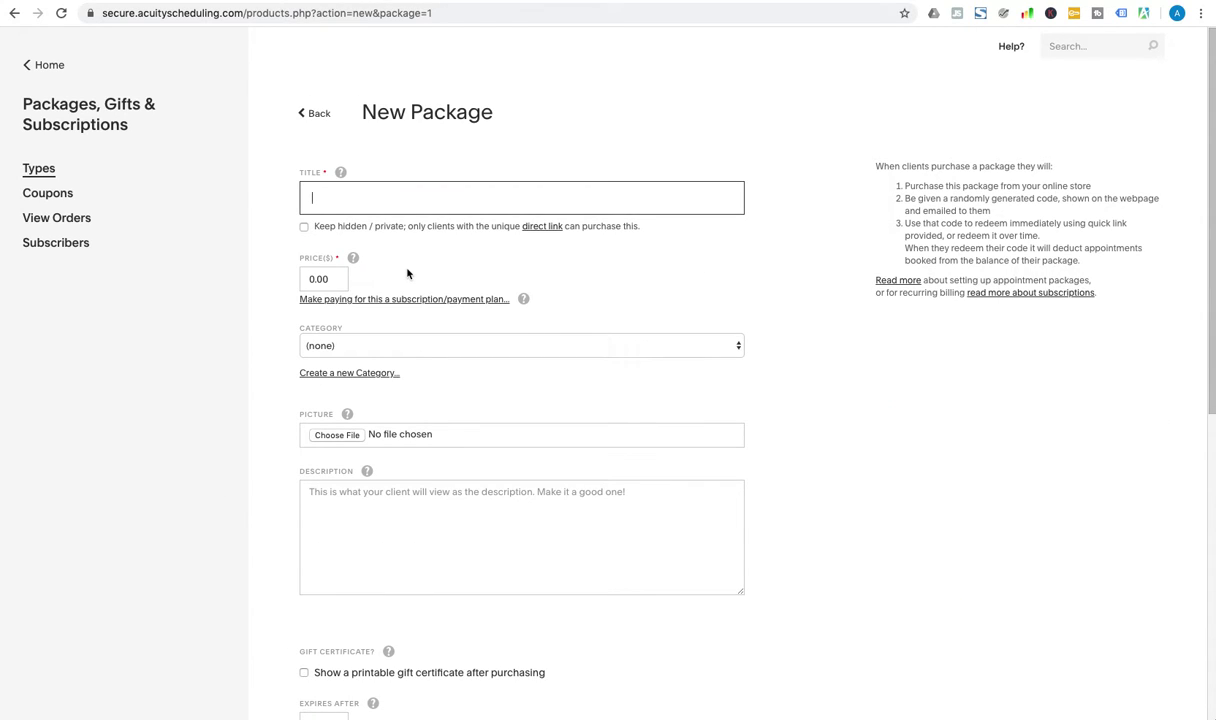
pyautogui.write('5 Private Sessions')
pyautogui.click(339, 277)
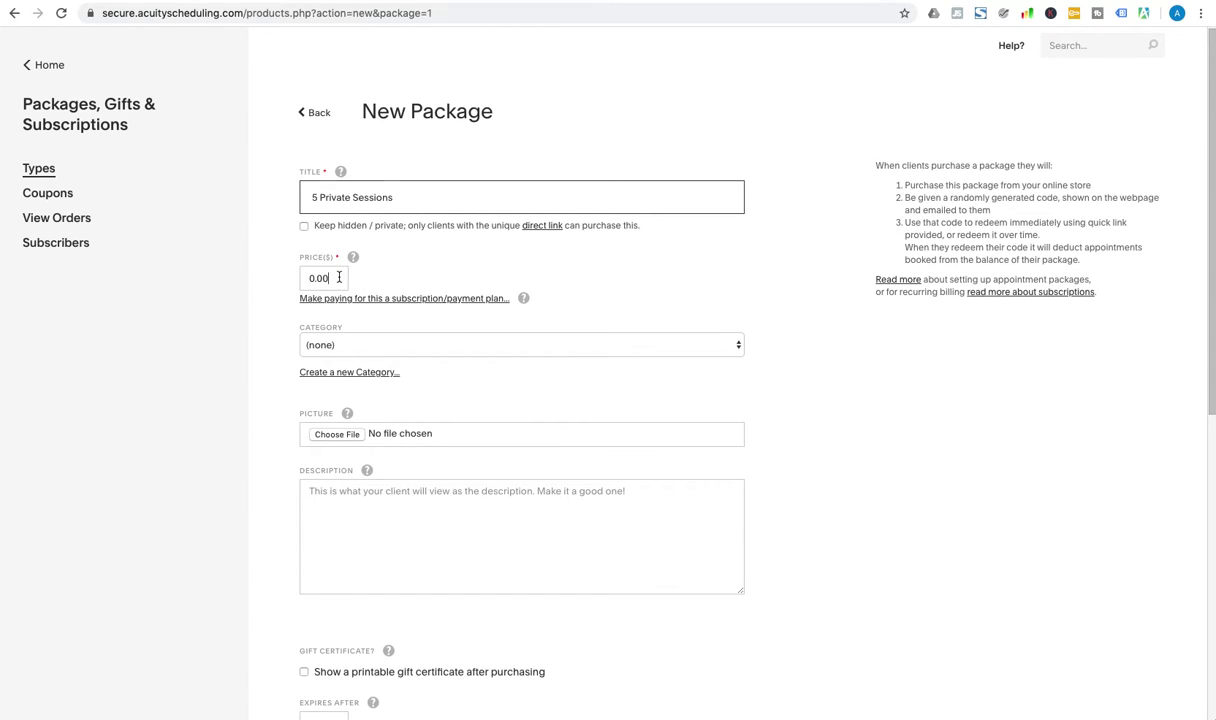
pyautogui.moveTo(339, 277); pyautogui.dragTo(287, 284)
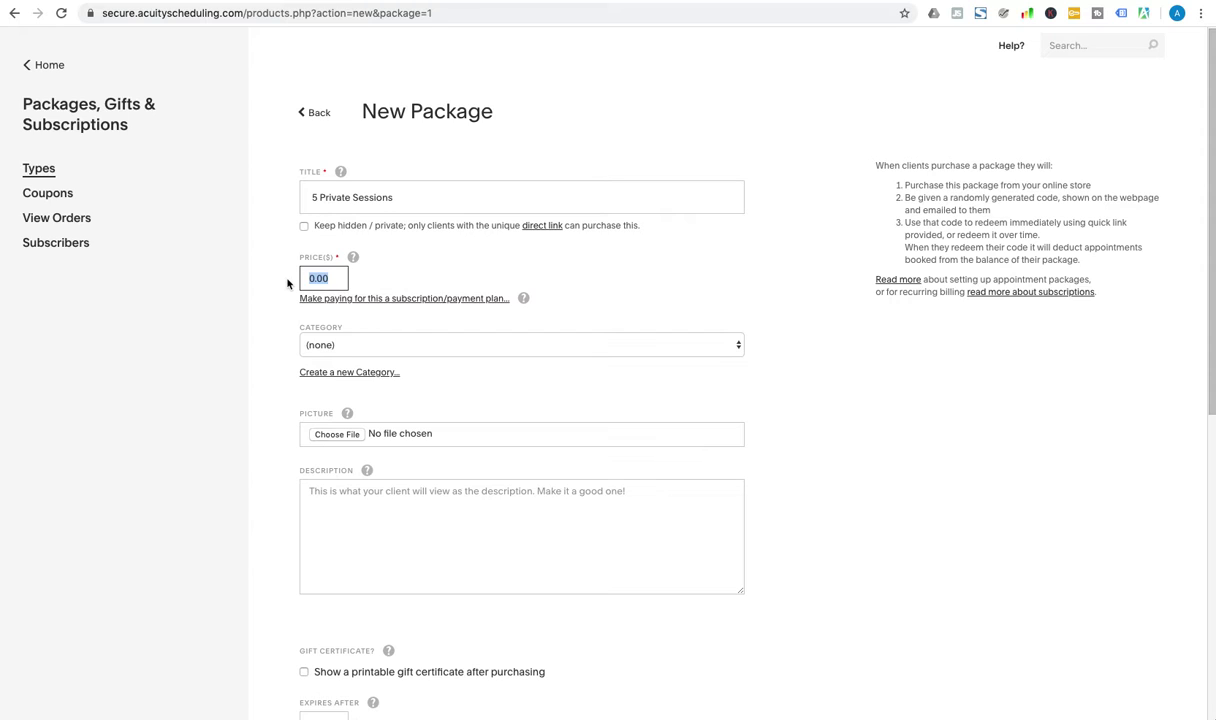
pyautogui.write('350')
# Assign the new package to the category 01 - Private Sessions
pyautogui.scroll(-1, 348, 354)
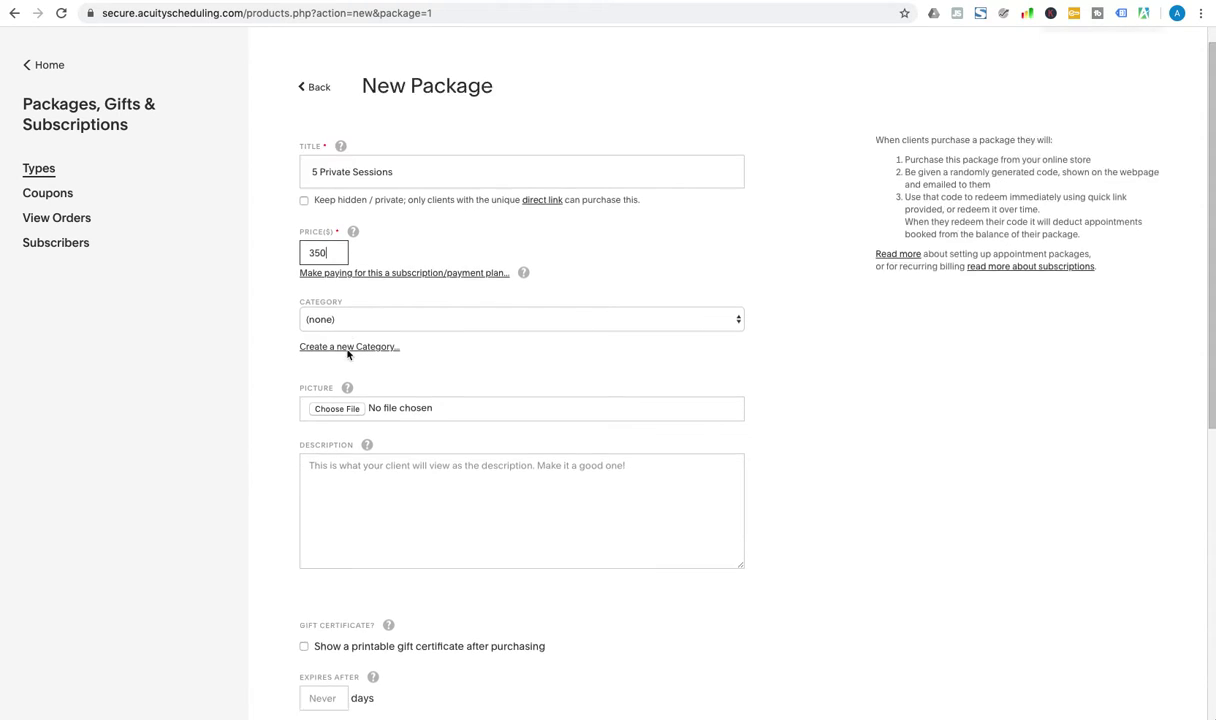
pyautogui.scroll(-2, 348, 354)
pyautogui.click(372, 237)
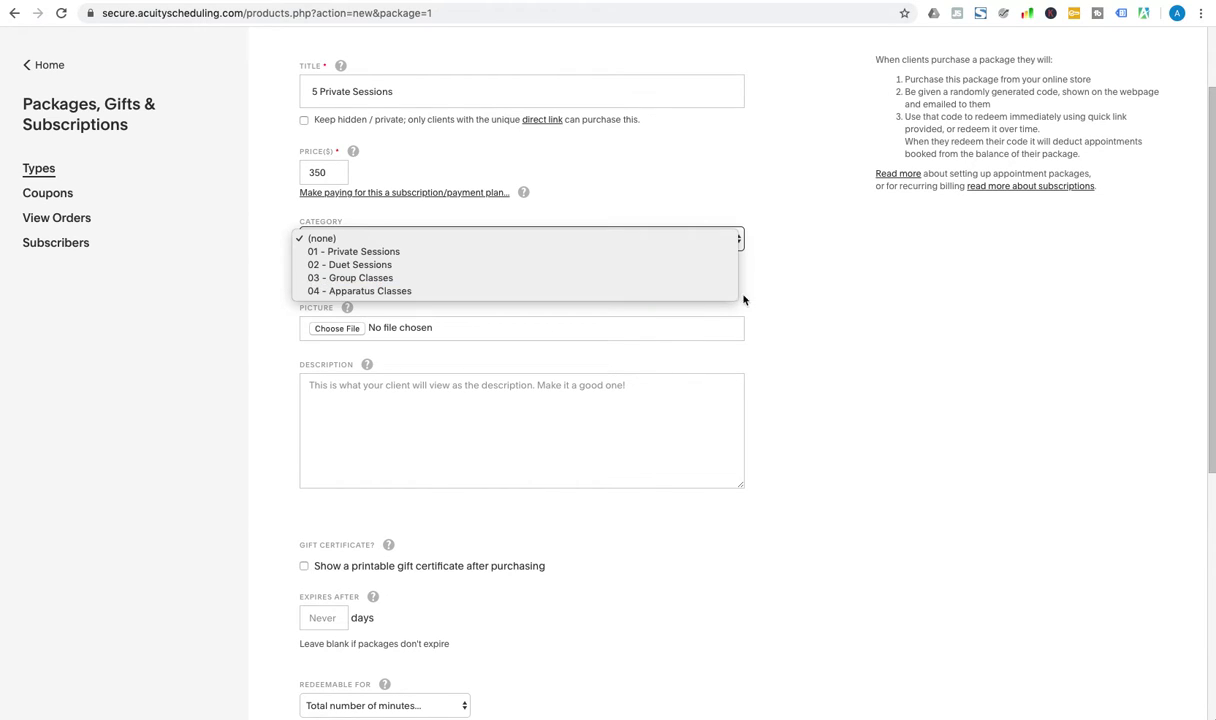
pyautogui.click(775, 293)
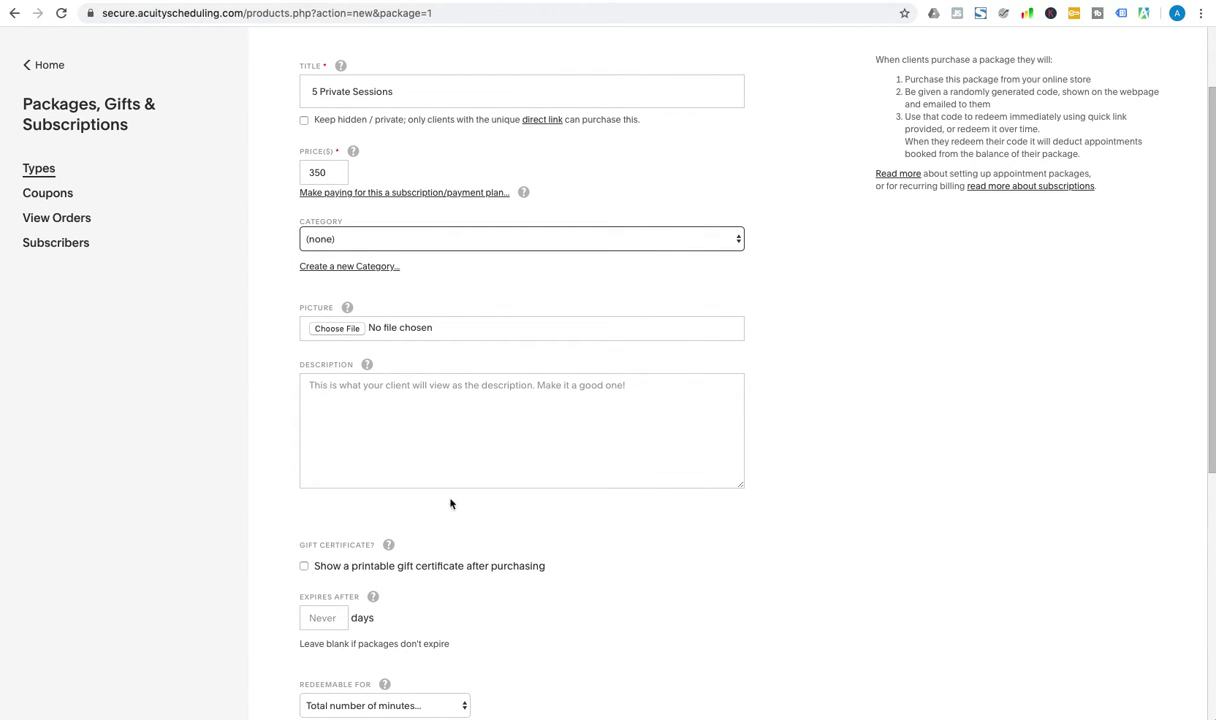
pyautogui.click(392, 239)
pyautogui.click(306, 252)
# Set the package to expire after 182 days
pyautogui.scroll(-3, 330, 480)
pyautogui.scroll(-2, 343, 502)
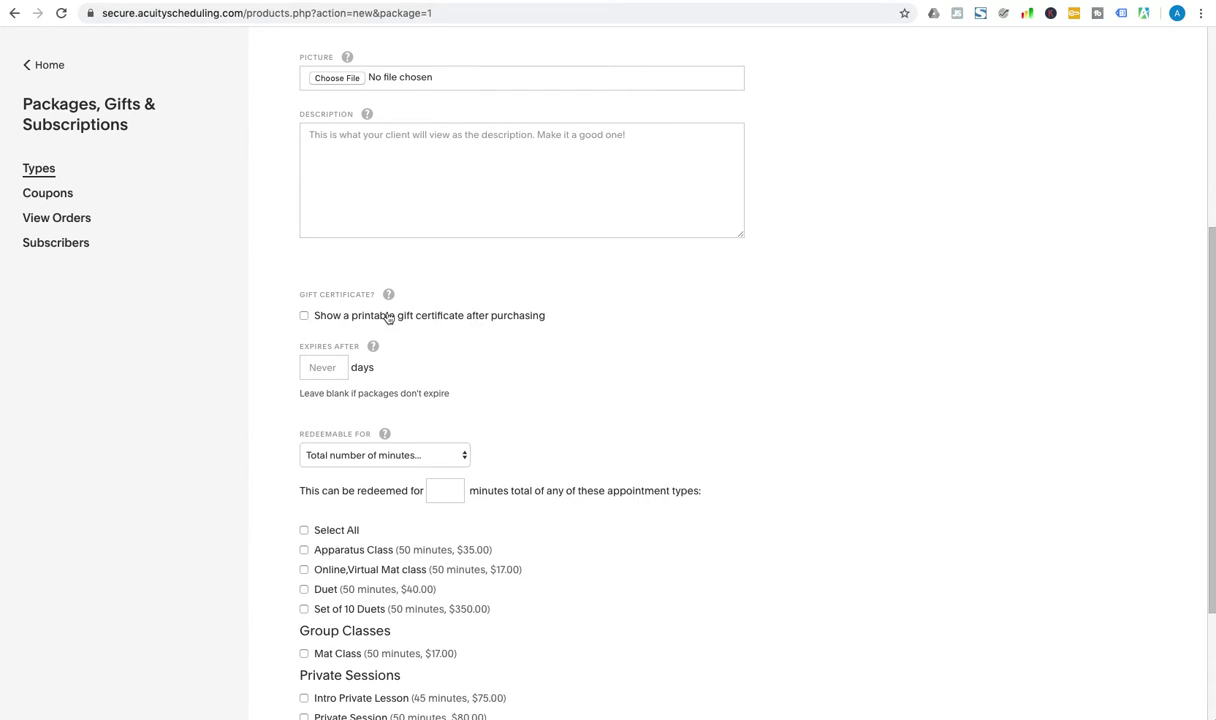
pyautogui.click(313, 367)
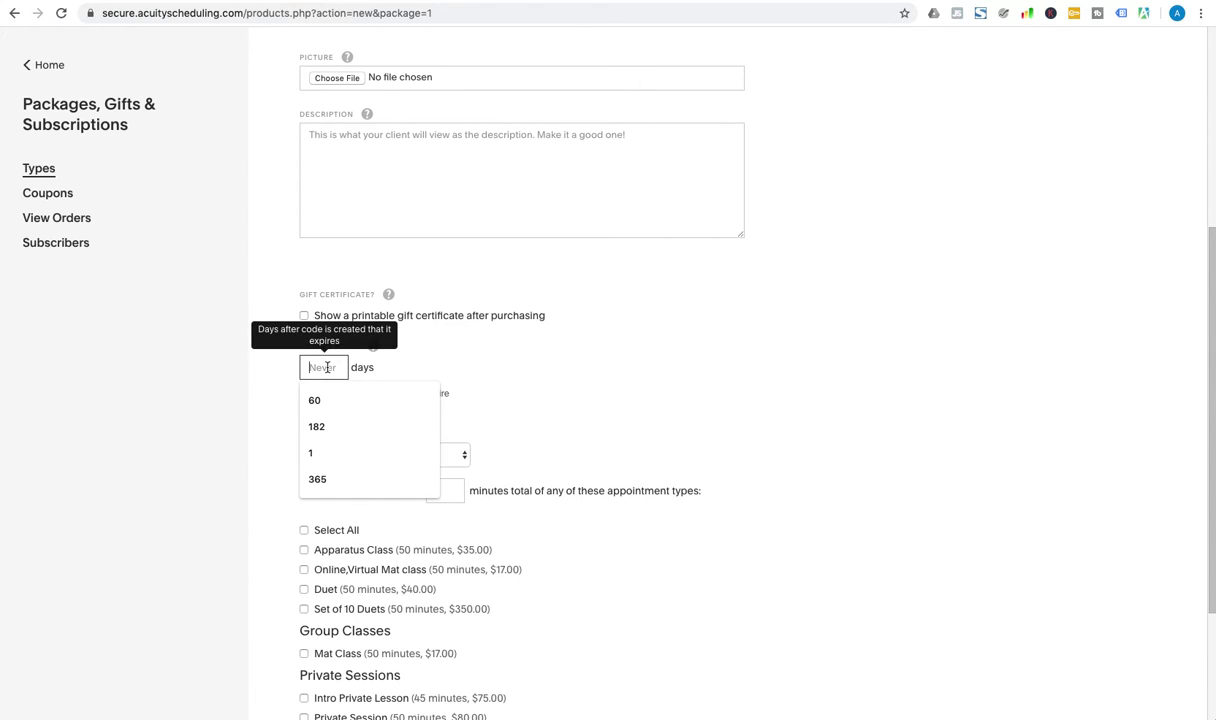
pyautogui.click(339, 426)
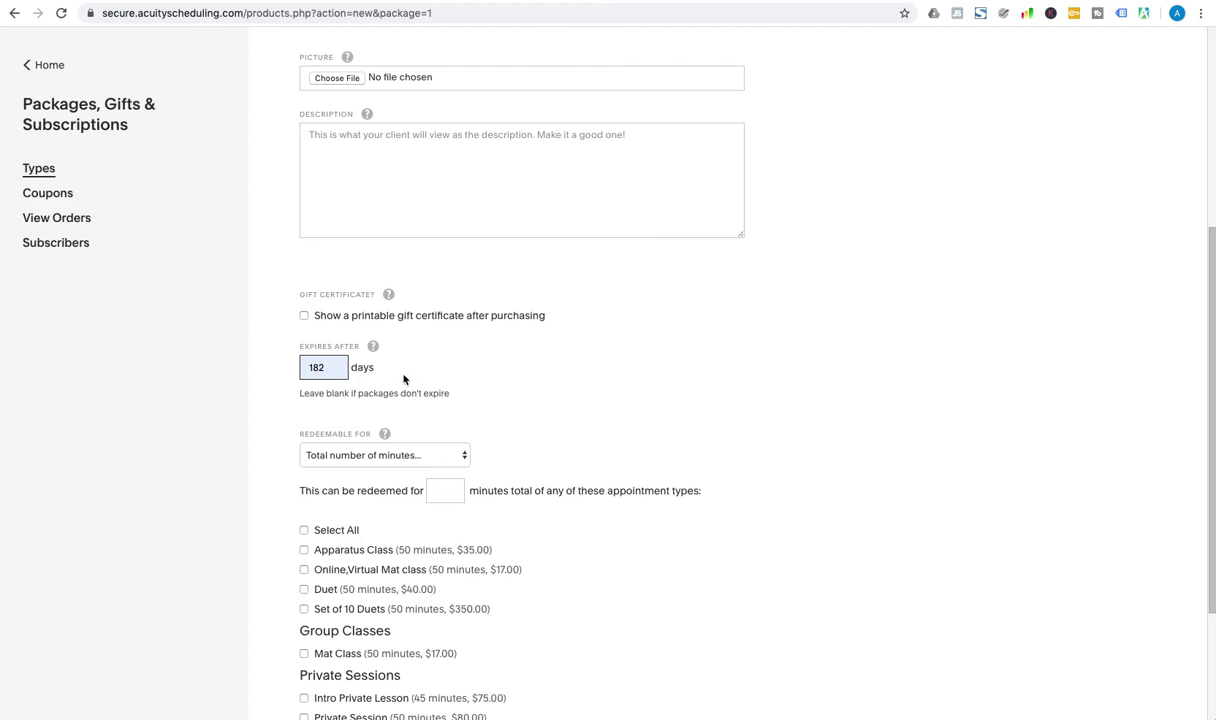
# Set the package's redeemable total to 250 minutes
pyautogui.scroll(-1, 425, 375)
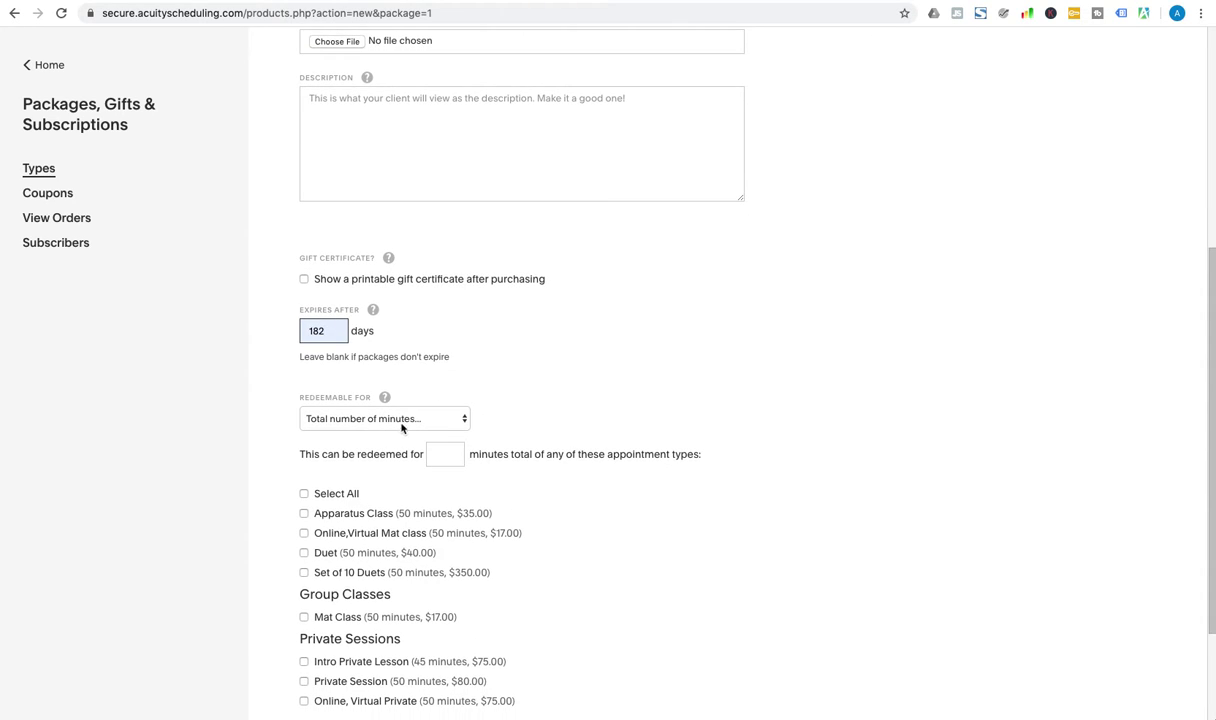
pyautogui.moveTo(384, 397)
pyautogui.click(445, 454)
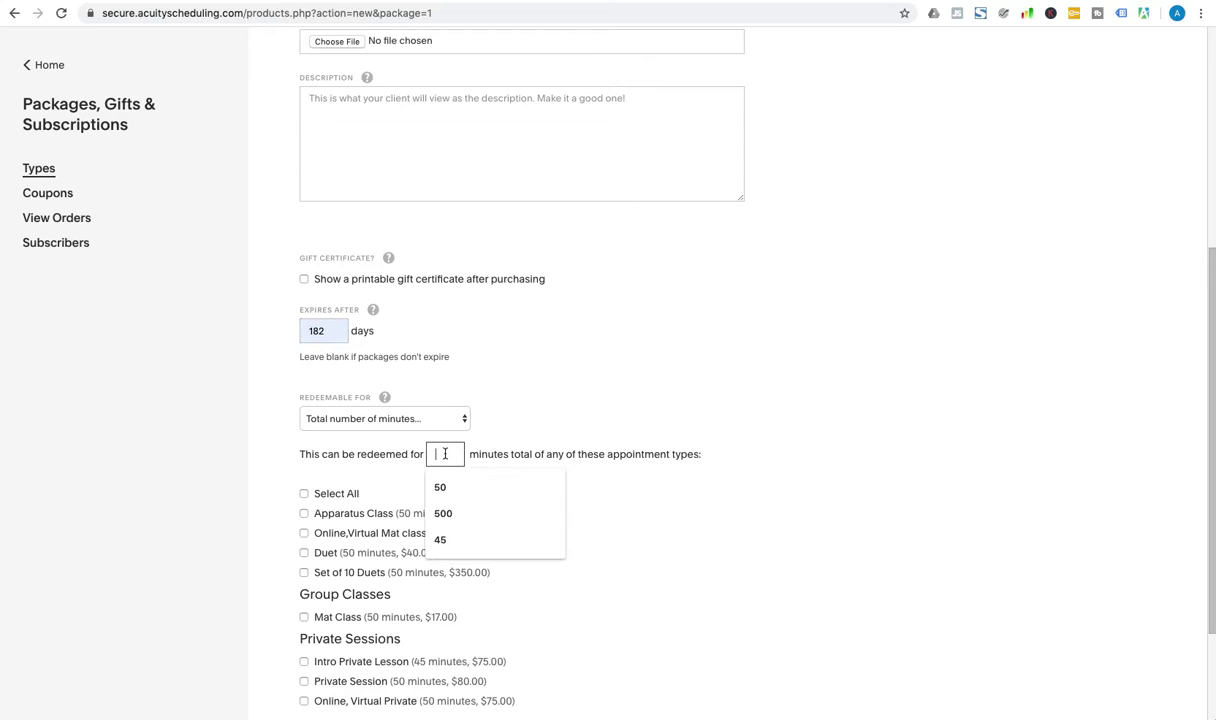
pyautogui.write('250')
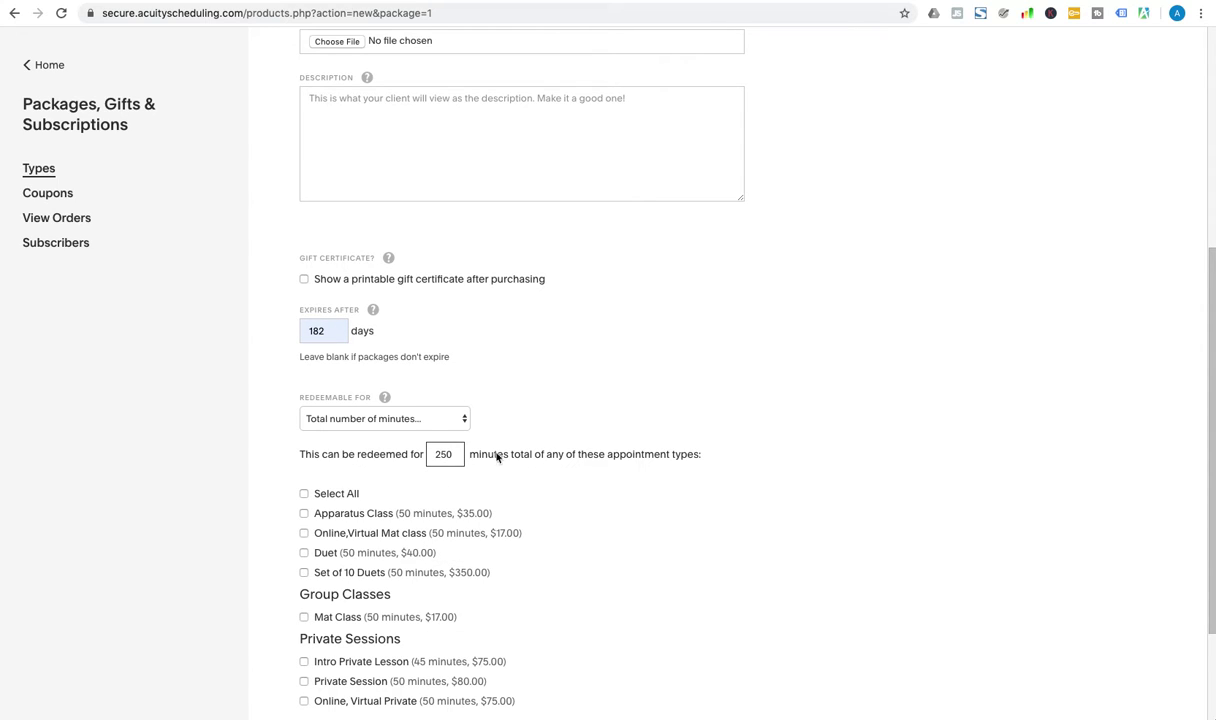
# Make the package redeemable by total number of appointments with 5 for Private Session, and add the package
pyautogui.click(437, 418)
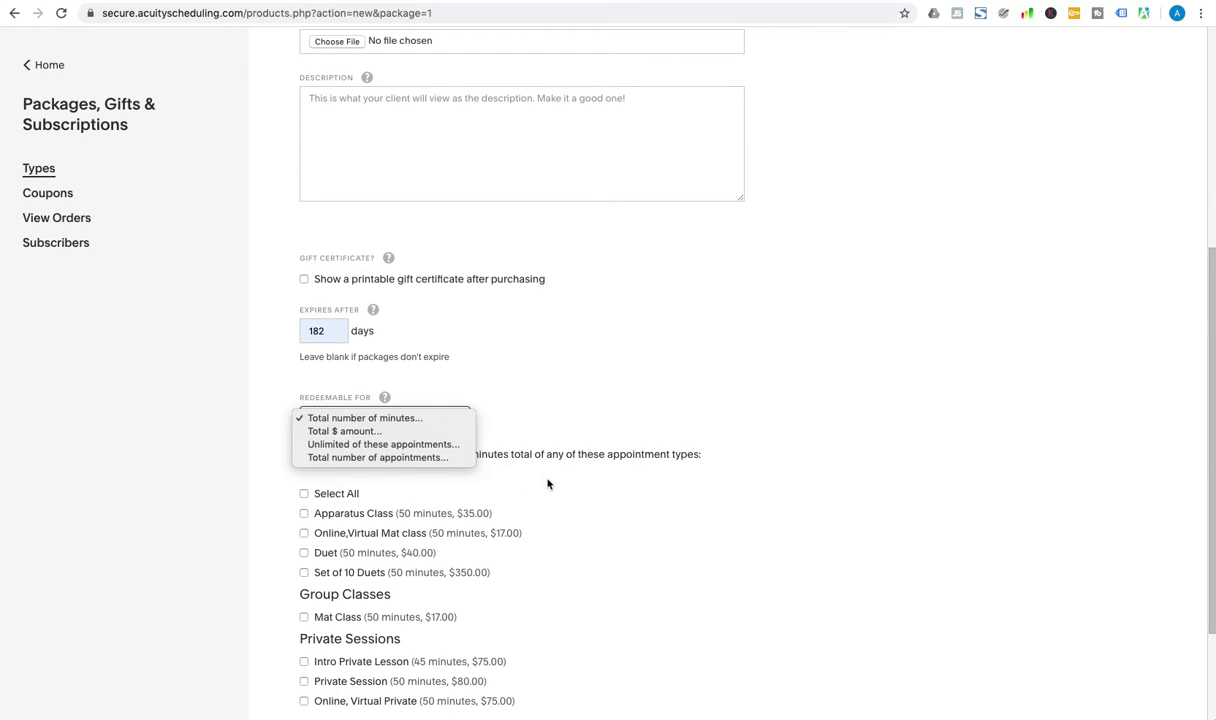
pyautogui.click(388, 458)
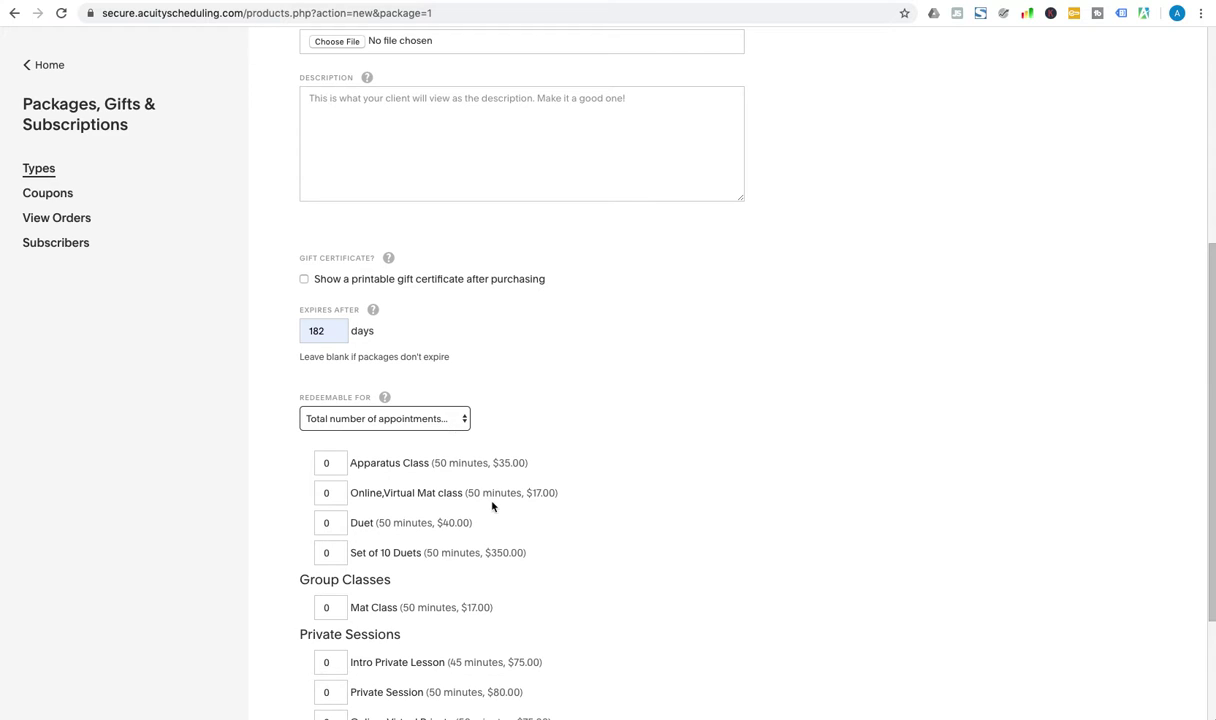
pyautogui.scroll(-4, 490, 505)
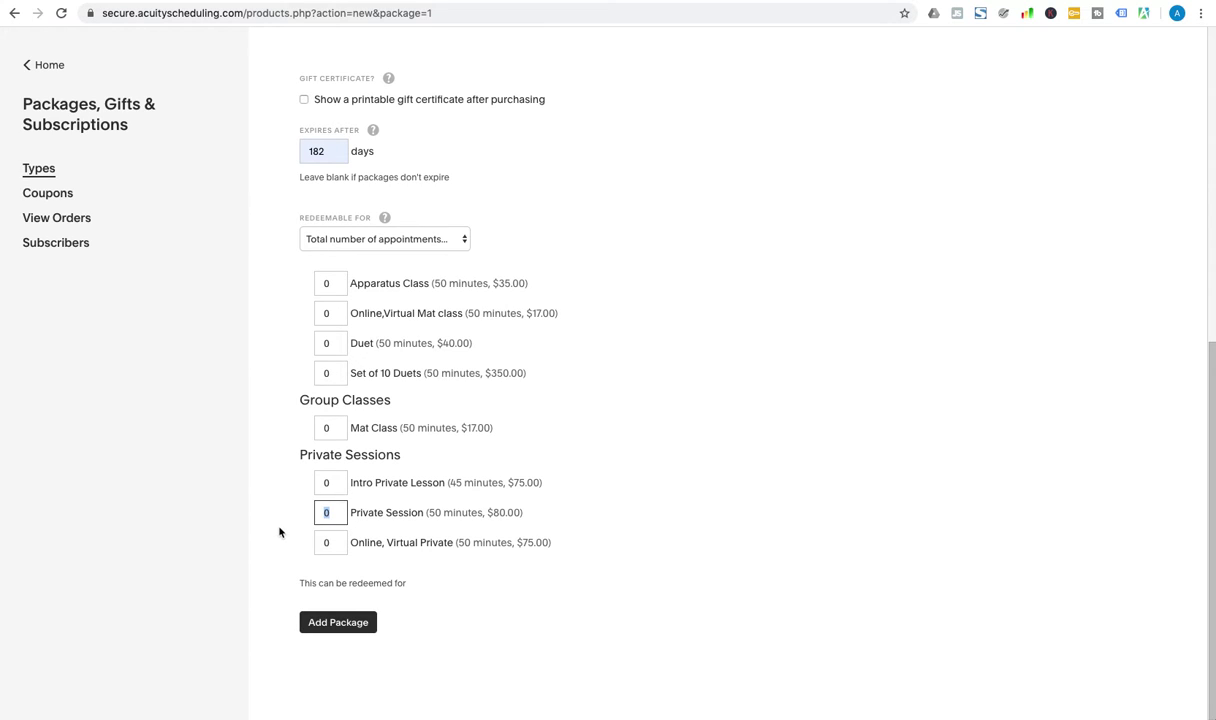
pyautogui.write('5')
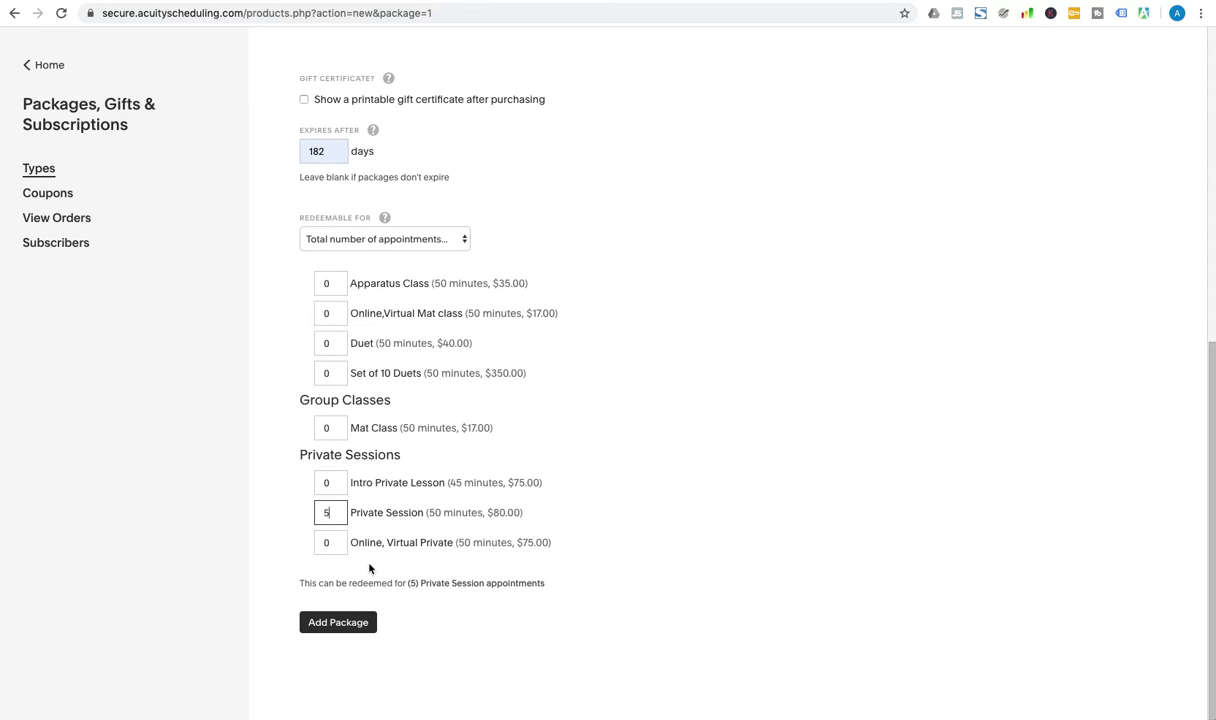
pyautogui.click(340, 624)
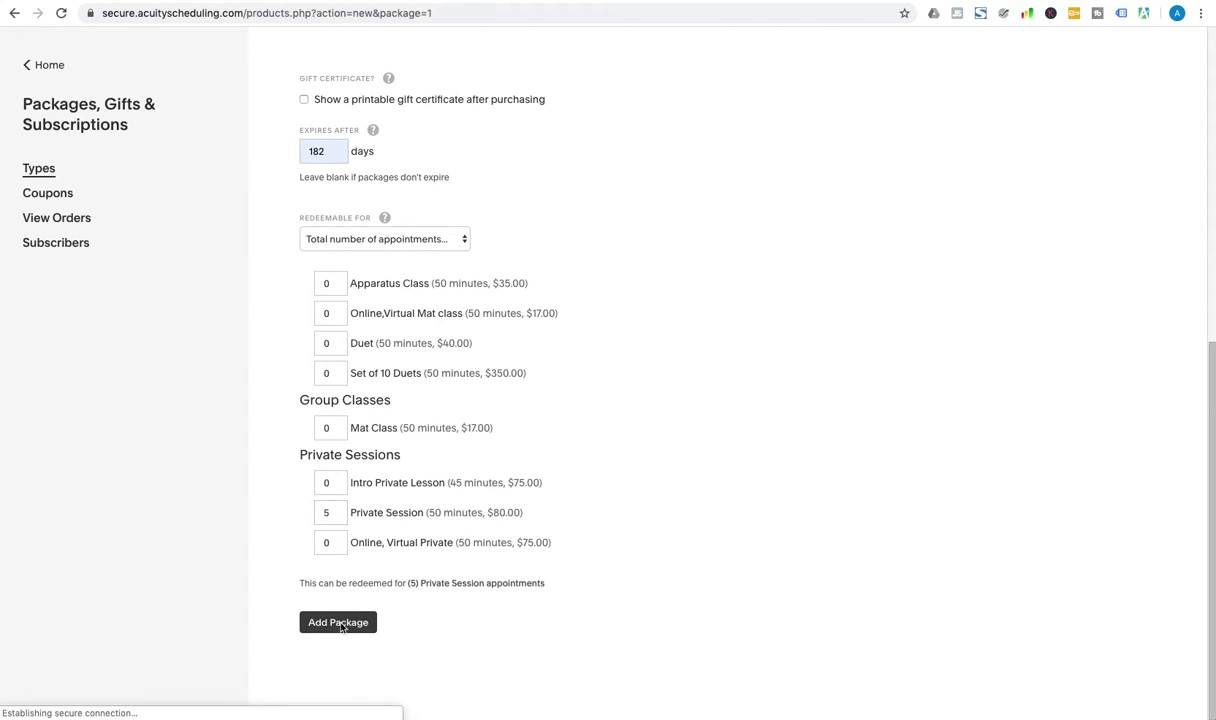
# Edit the 5 Private Sessions package to keep it hidden / private and save the update
pyautogui.scroll(-1, 373, 545)
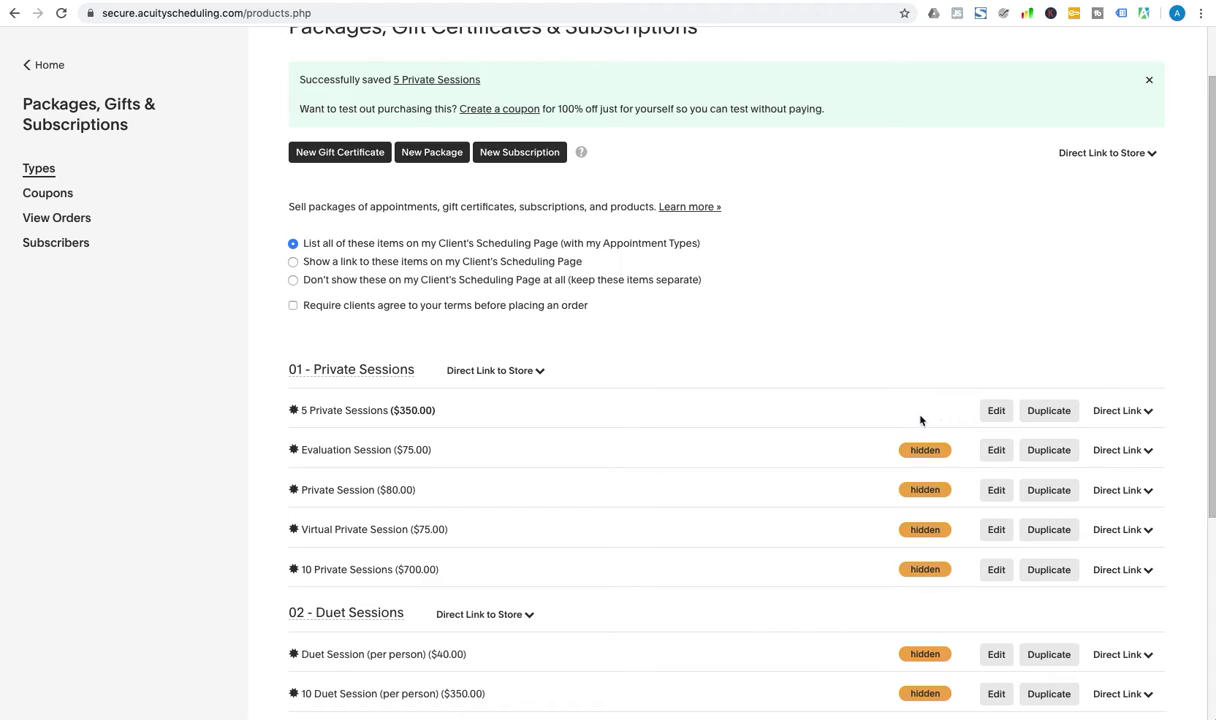
pyautogui.moveTo(945, 460)
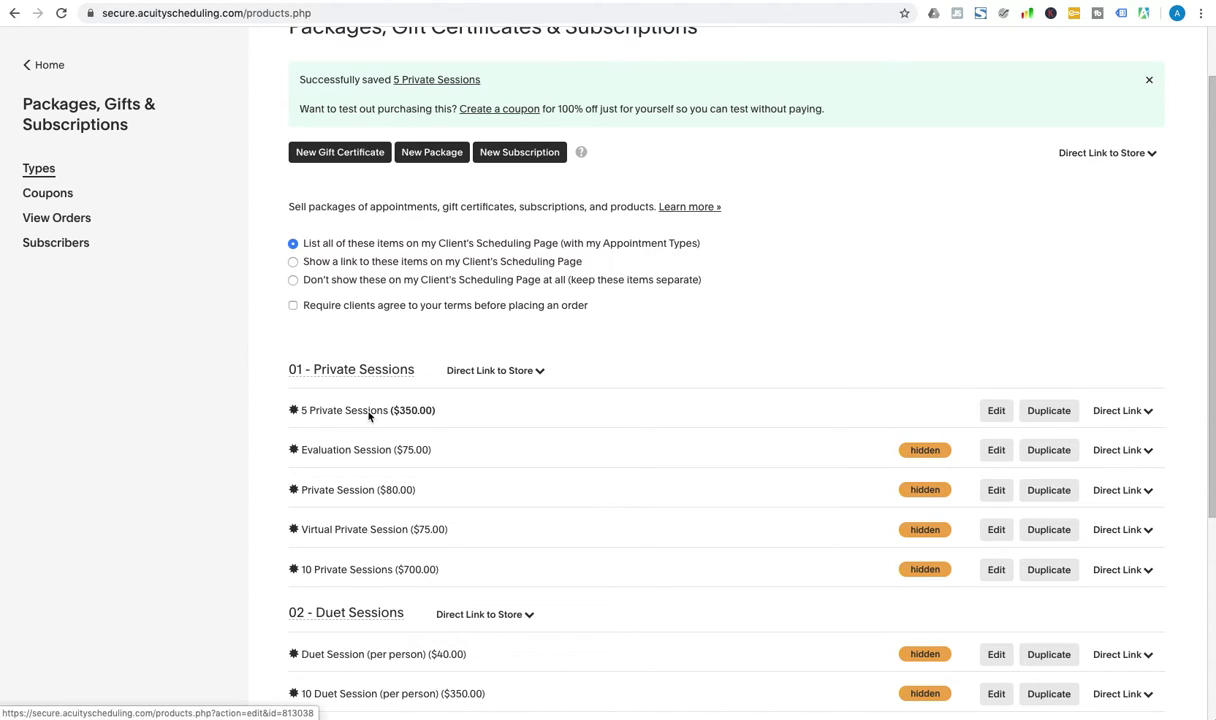
pyautogui.click(996, 410)
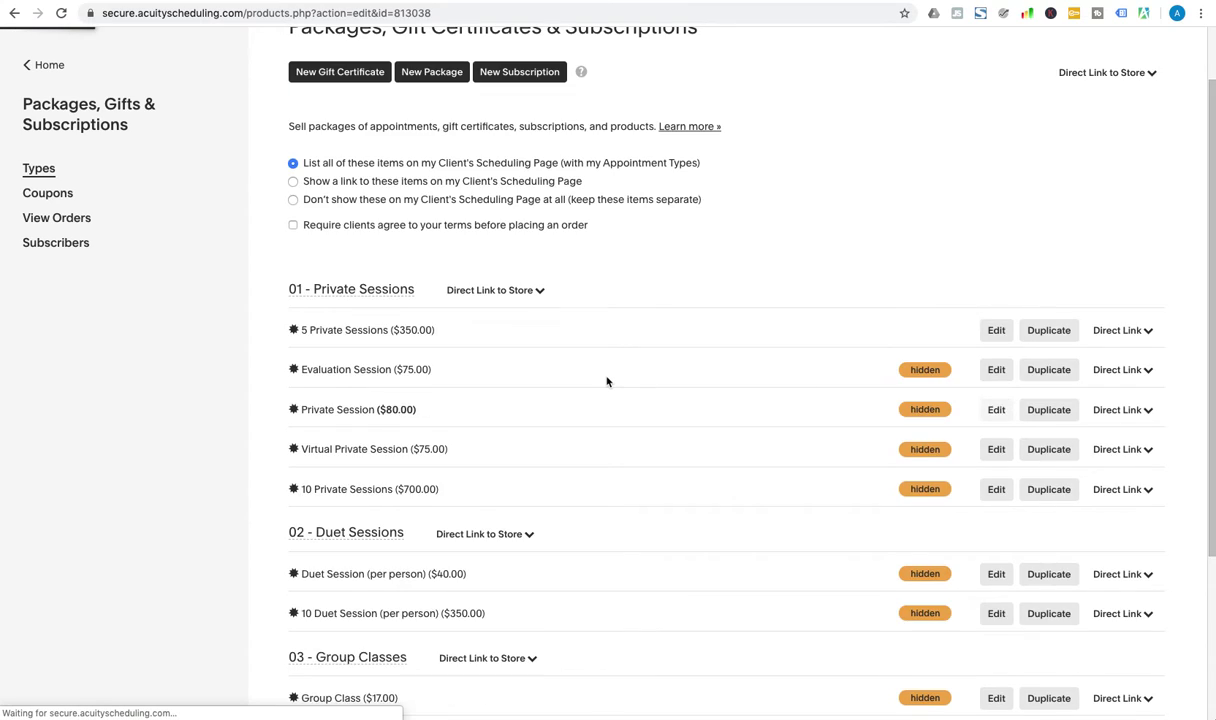
pyautogui.moveTo(303, 252)
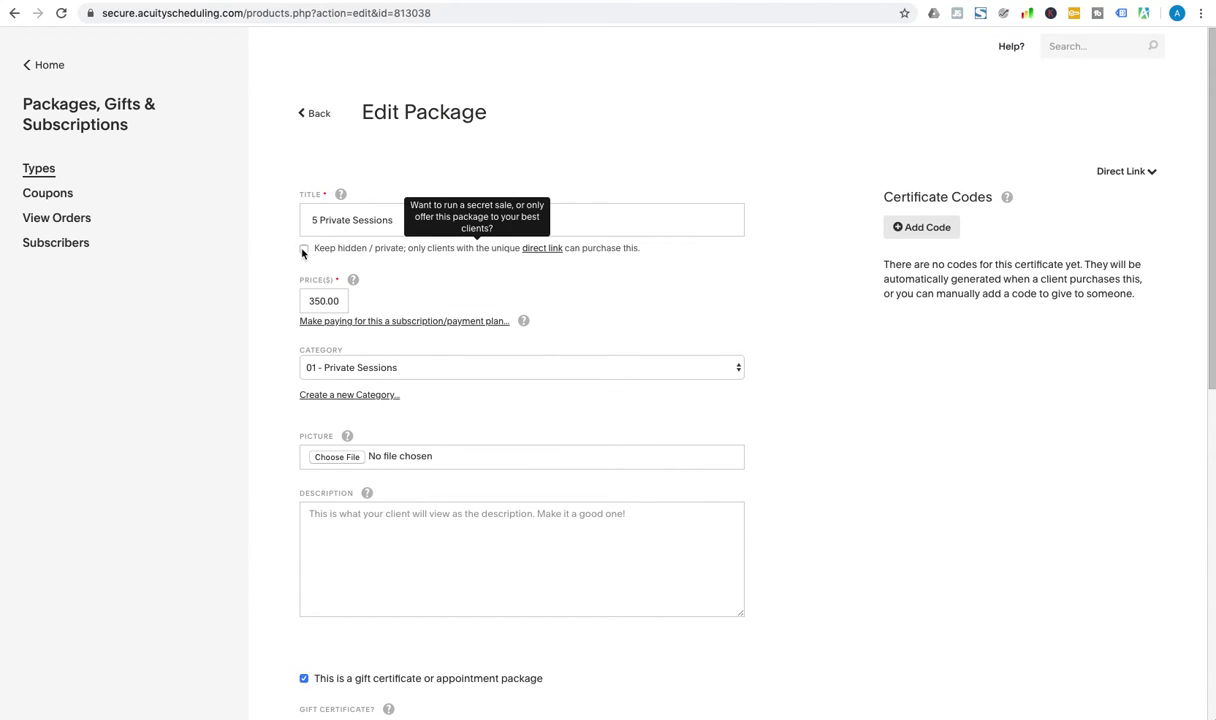
pyautogui.click(304, 249)
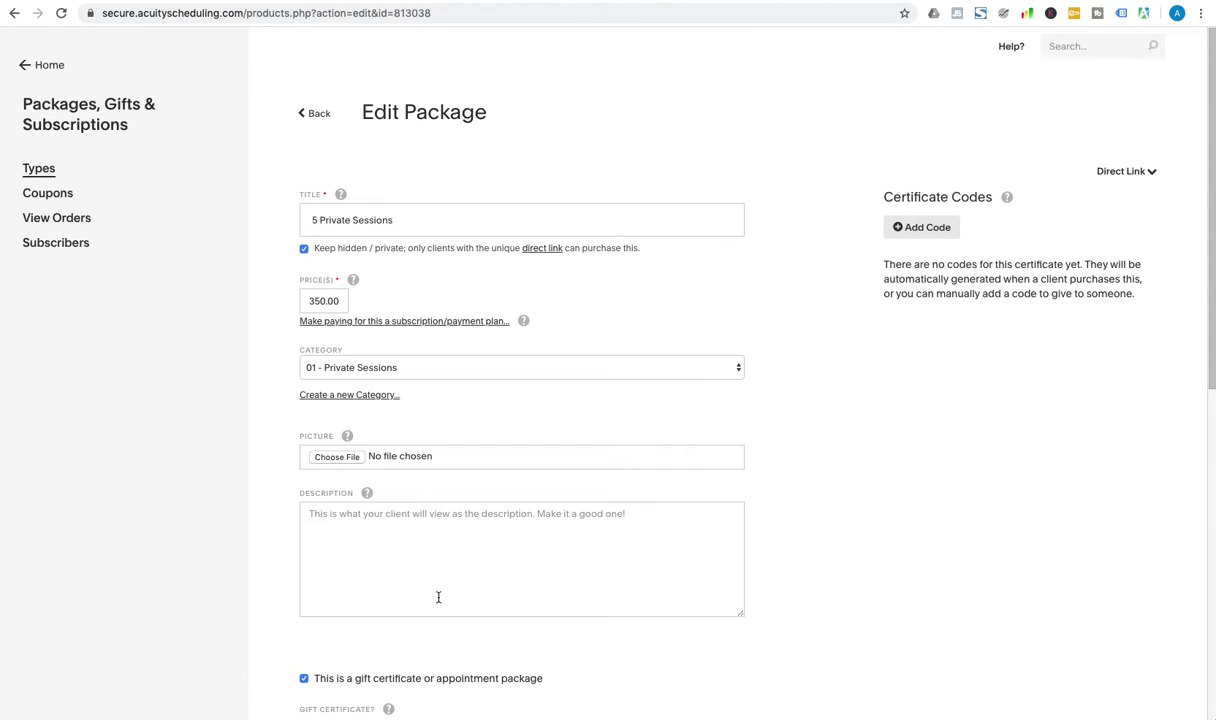
pyautogui.scroll(-6, 480, 560)
pyautogui.click(341, 620)
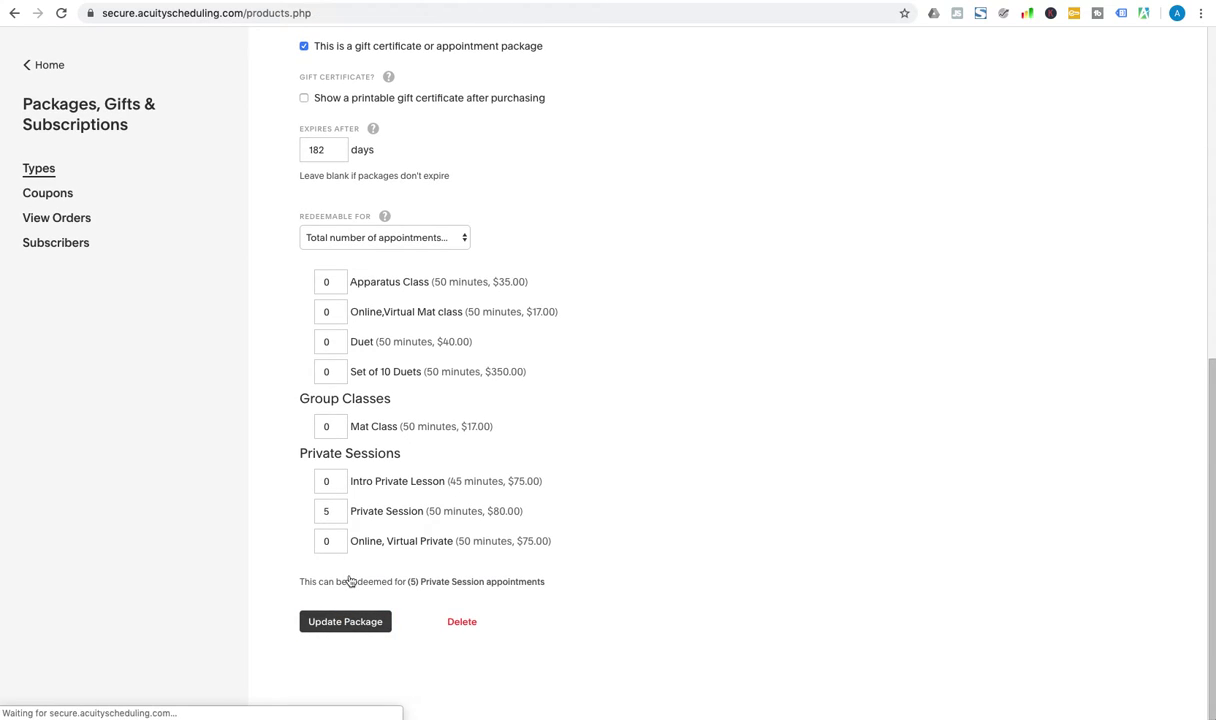
# Start a new package titled 5 Group Classes, priced at 150, in the category 03 - Group Classes
pyautogui.scroll(-1, 476, 561)
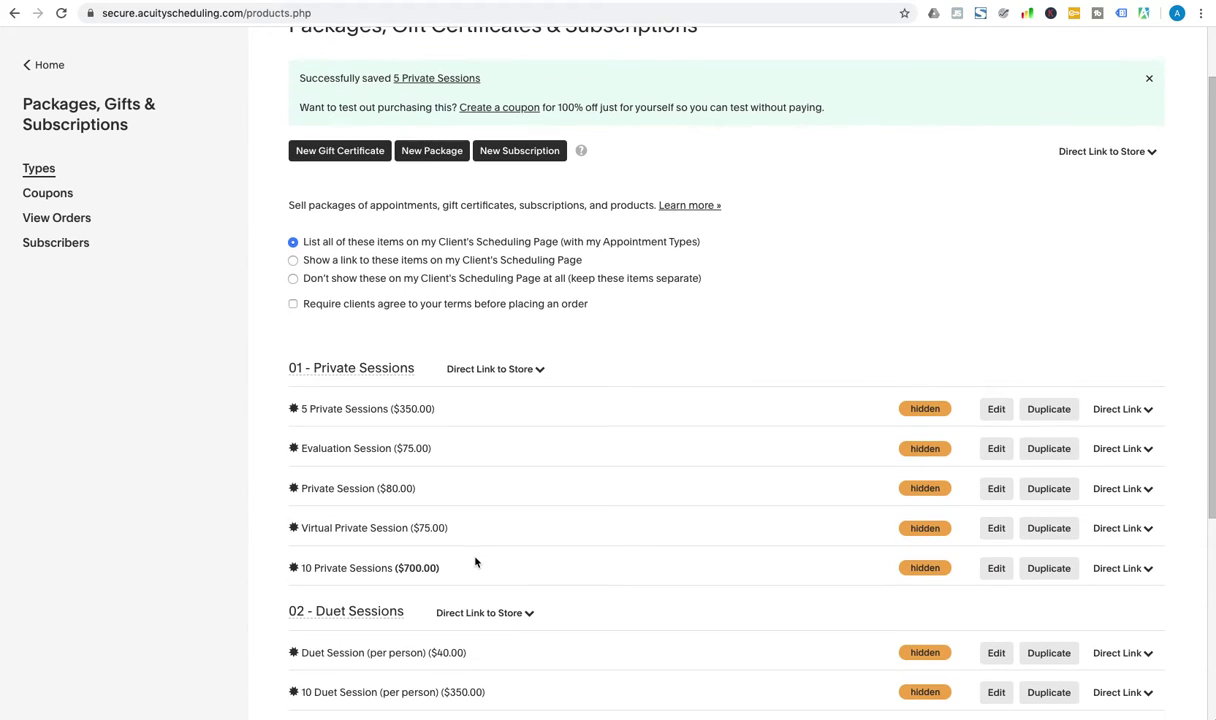
pyautogui.scroll(-1, 475, 563)
pyautogui.scroll(3, 475, 562)
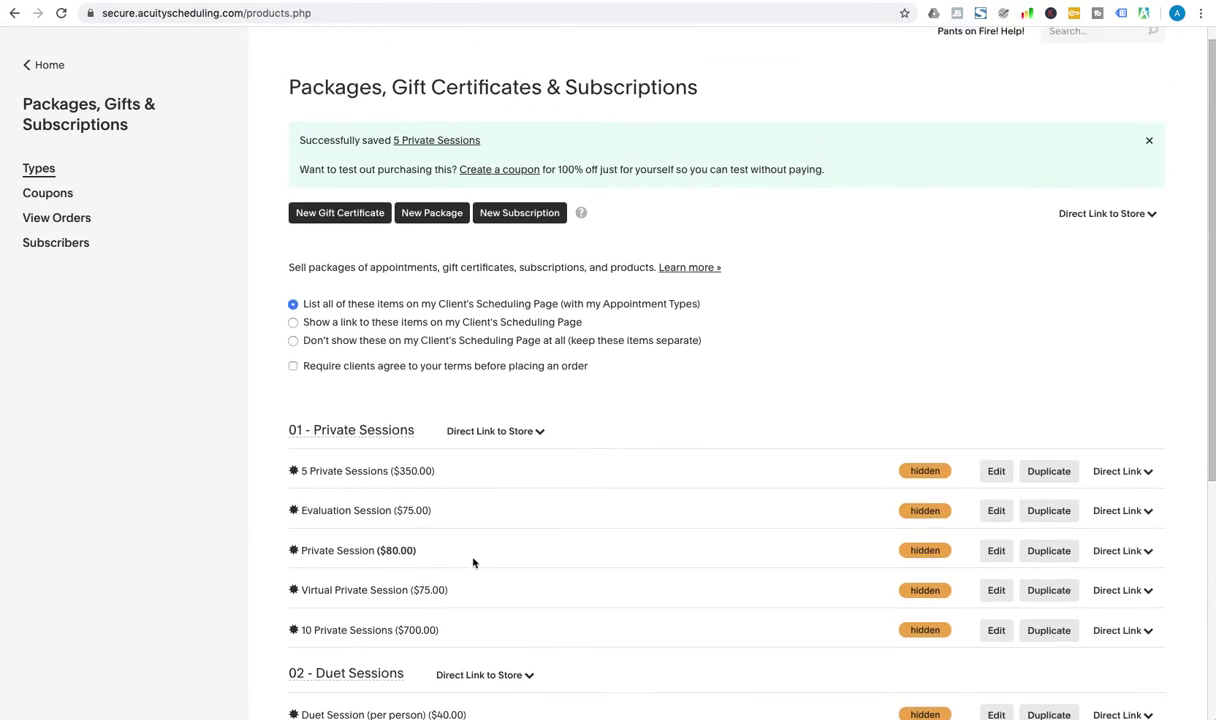
pyautogui.scroll(-3, 464, 402)
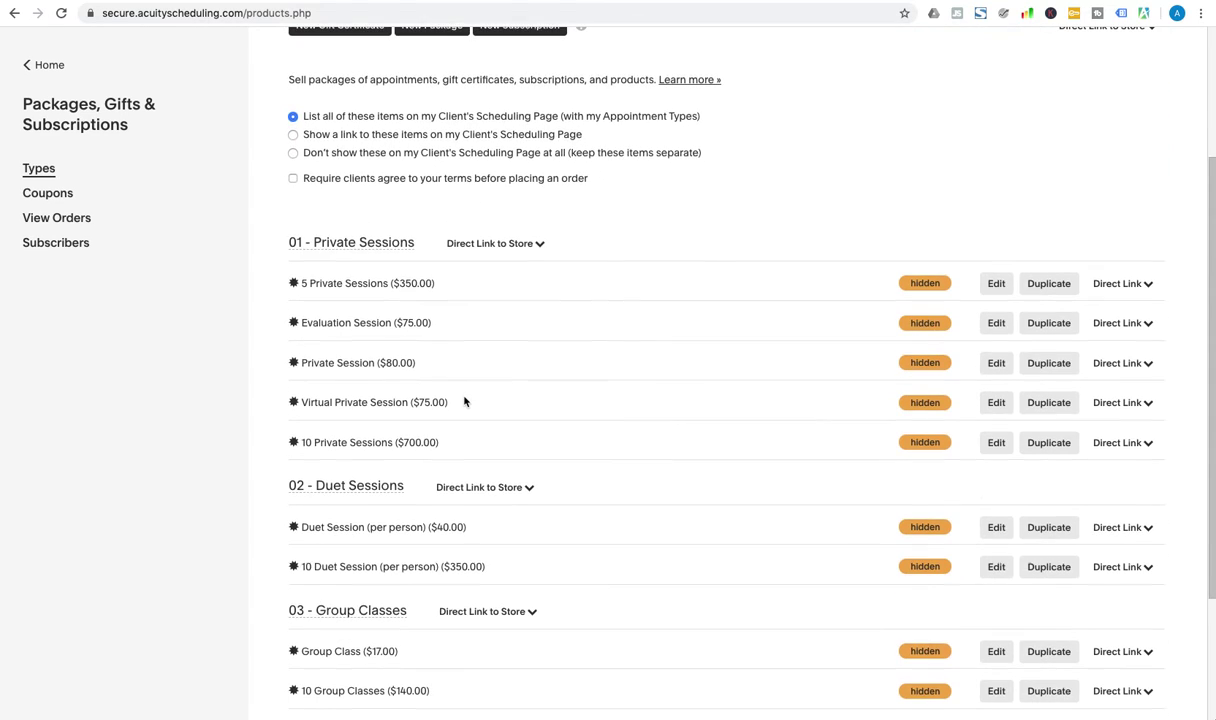
pyautogui.scroll(3, 400, 272)
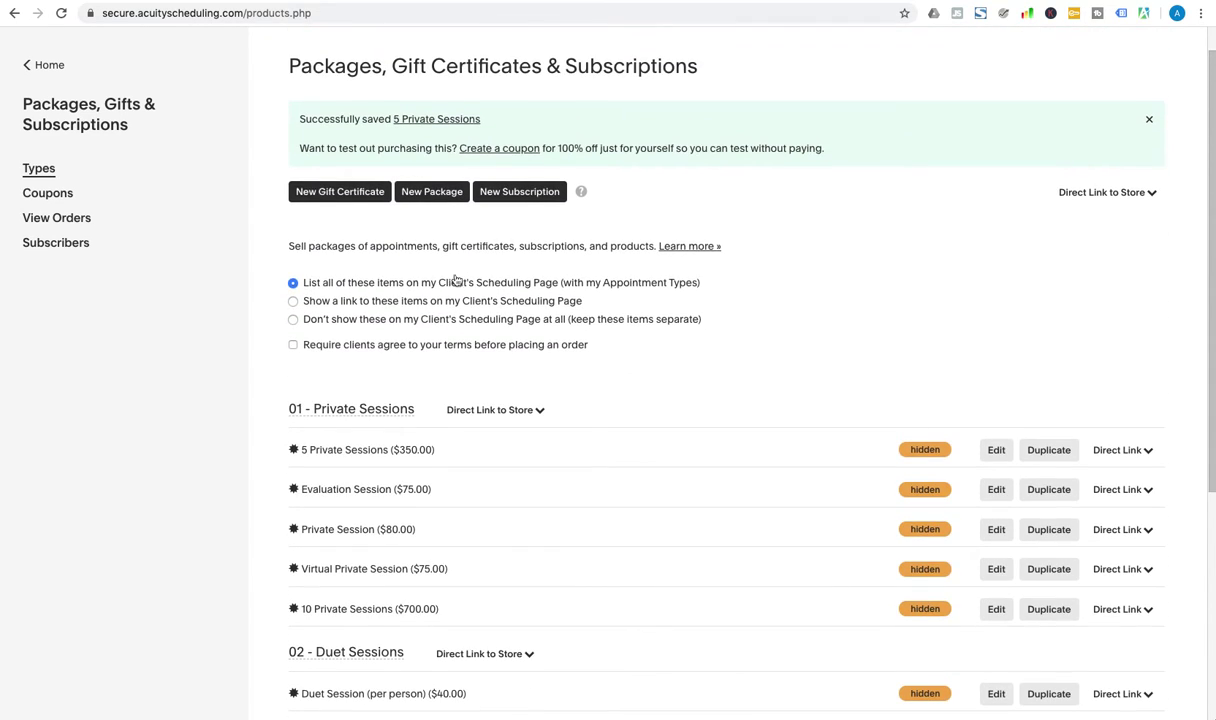
pyautogui.click(432, 192)
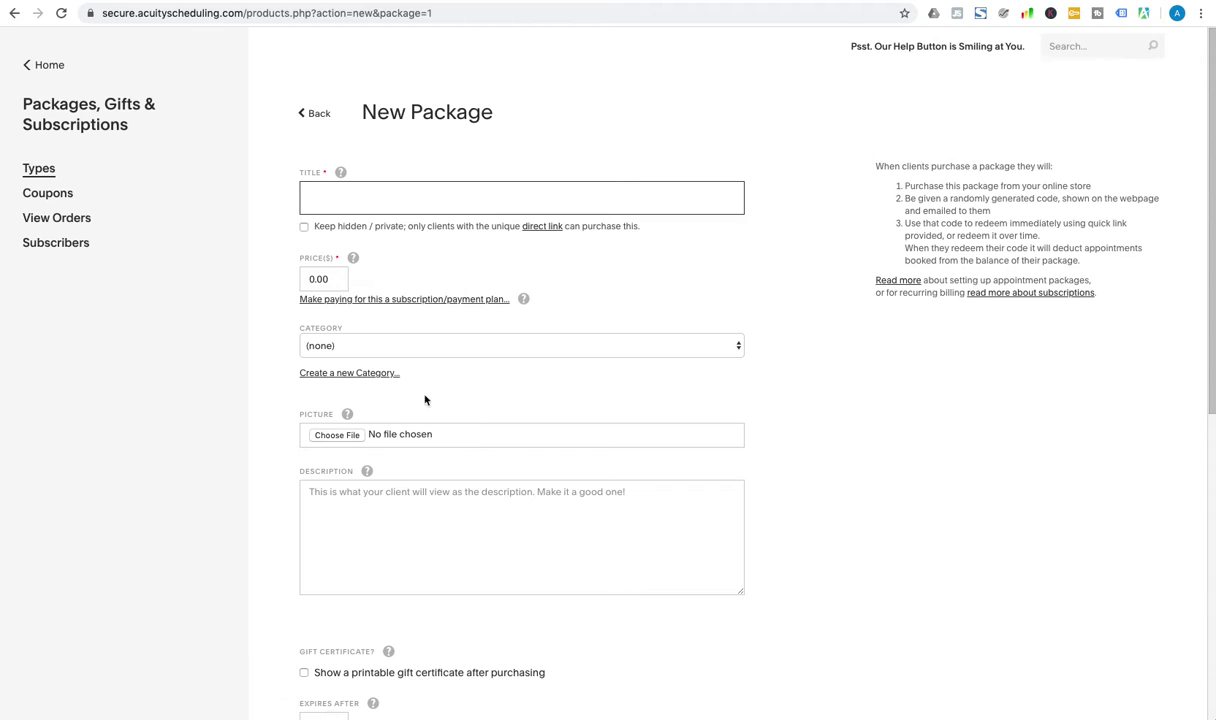
pyautogui.write('5 Group Classes')
pyautogui.press('Tab')
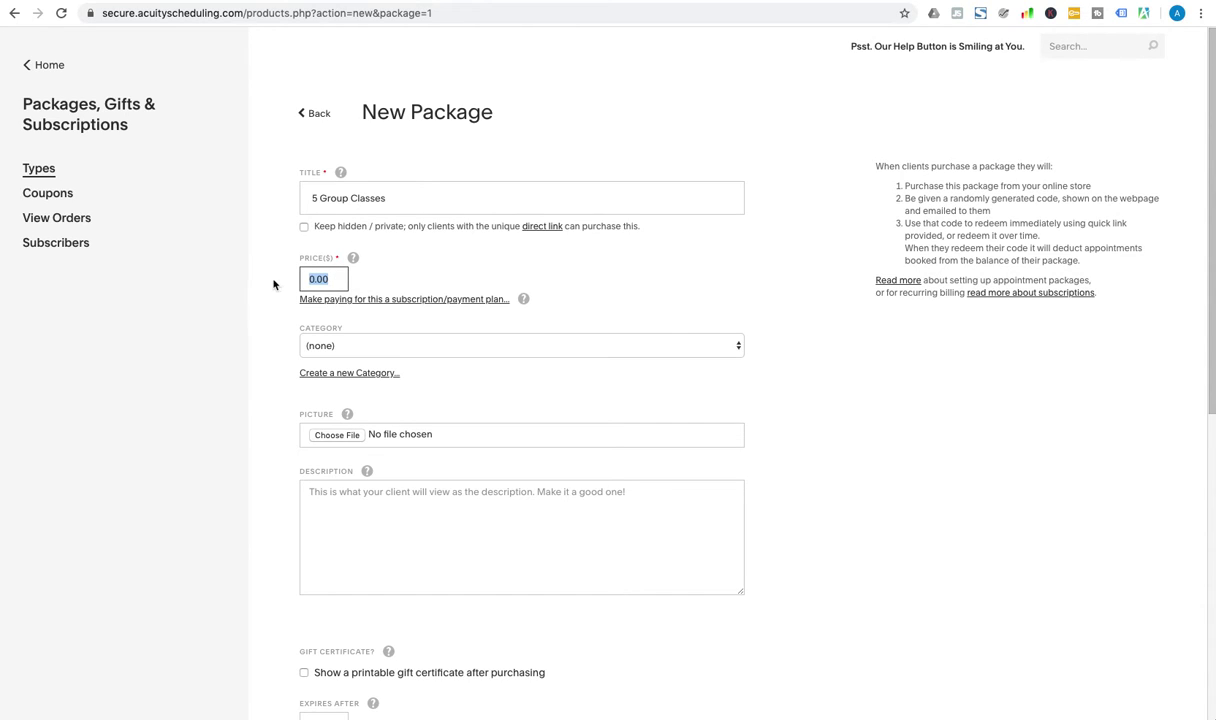
pyautogui.write('150')
pyautogui.click(453, 345)
pyautogui.click(389, 389)
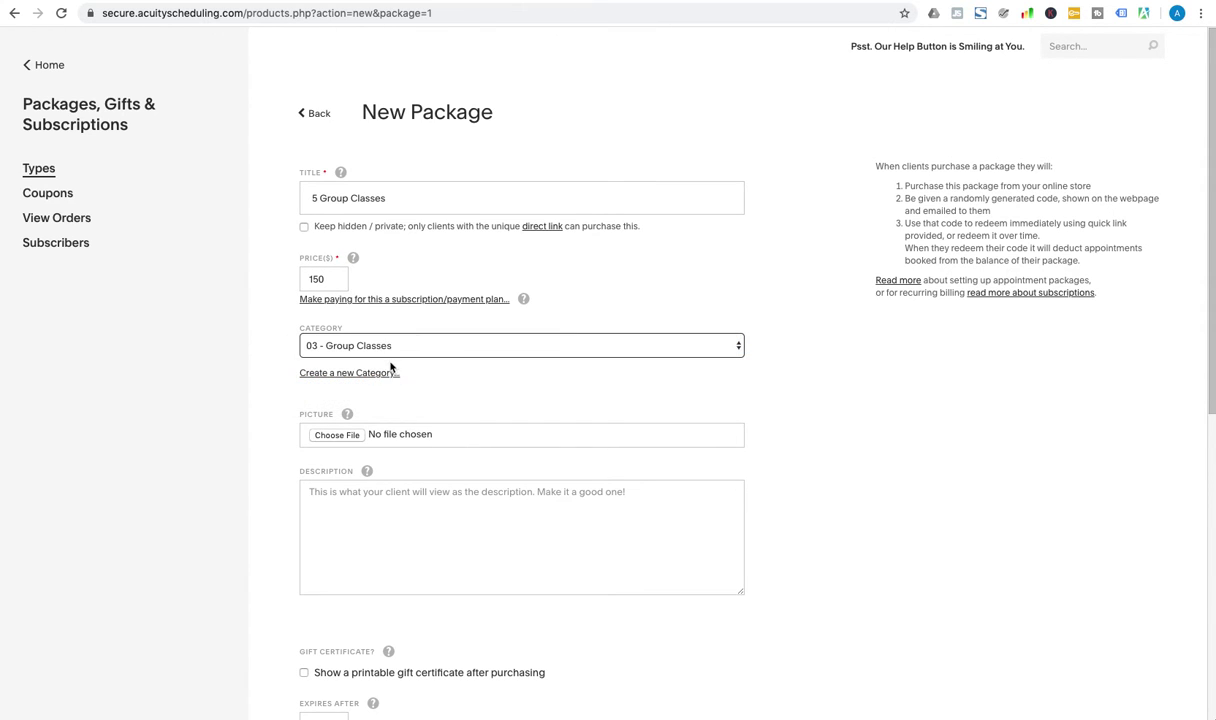
# Set the 5 Group Classes package to expire after 182 days and keep it hidden / private
pyautogui.scroll(-5, 440, 440)
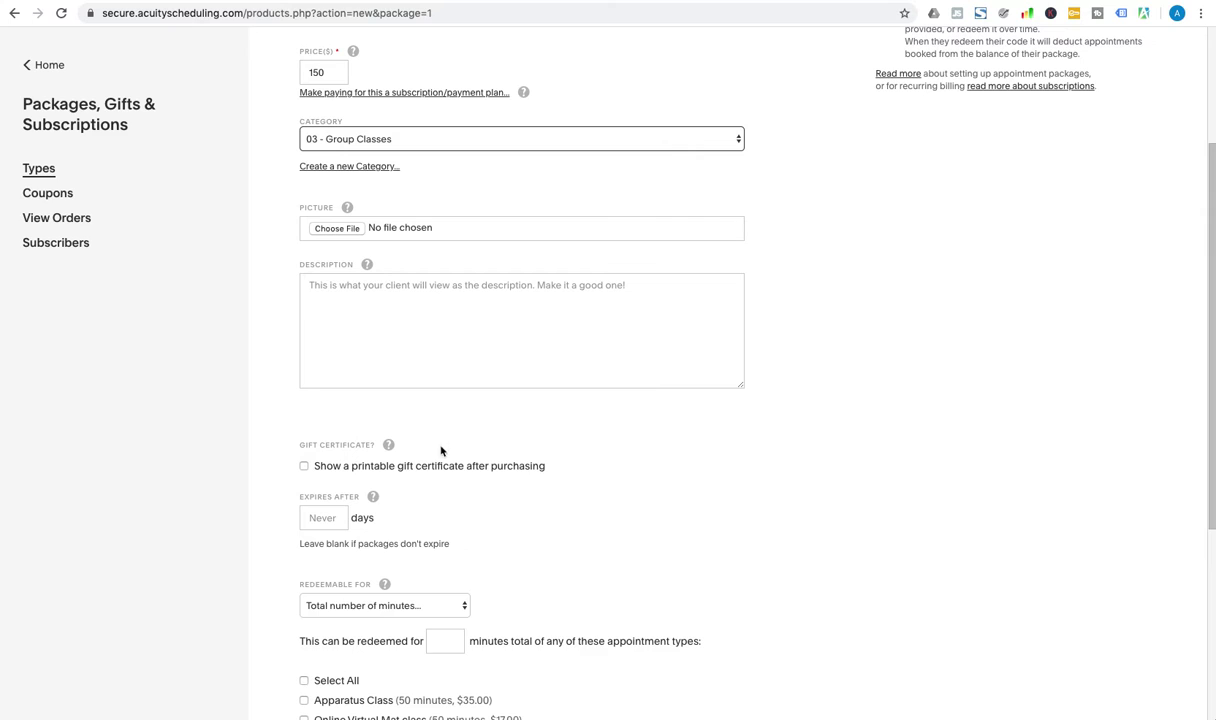
pyautogui.click(325, 518)
pyautogui.write('182')
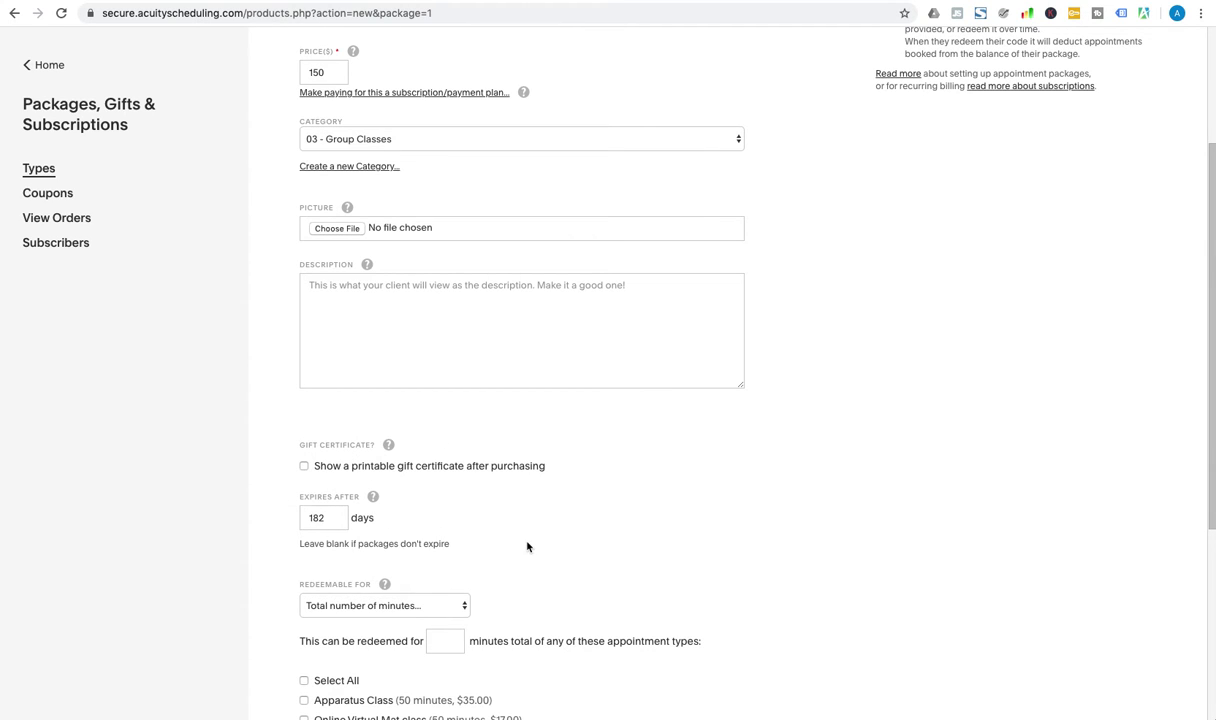
pyautogui.scroll(1, 518, 555)
pyautogui.scroll(4, 518, 555)
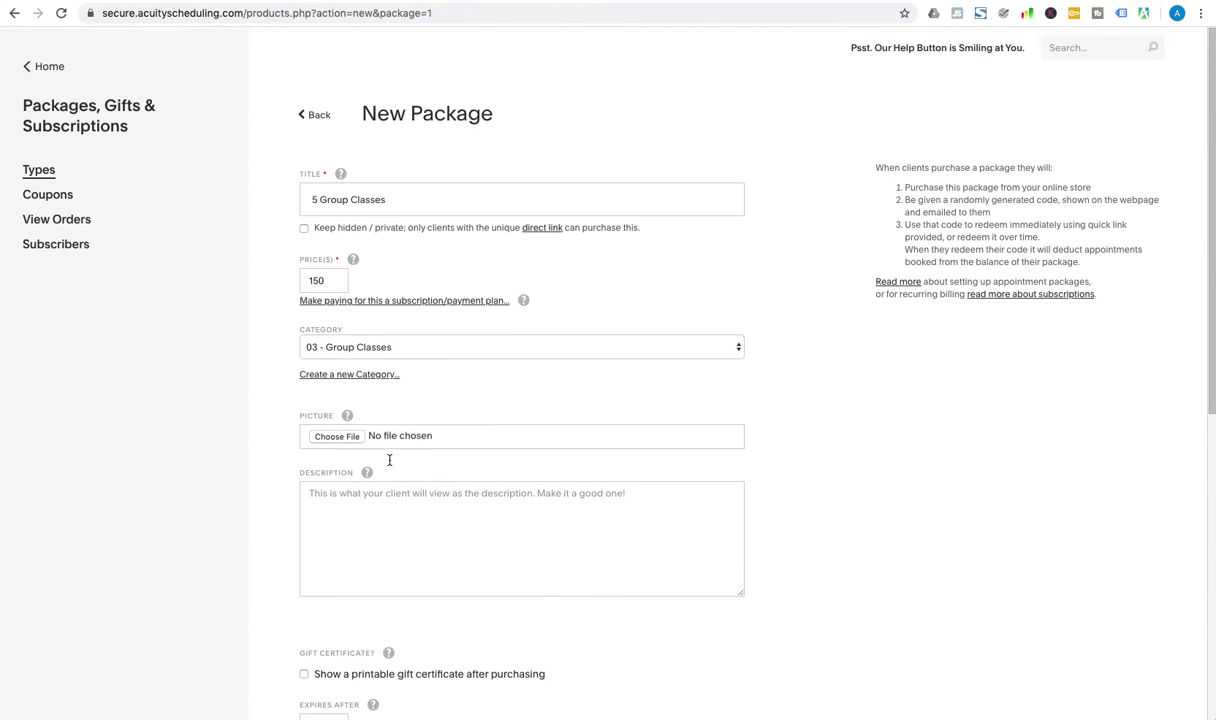
pyautogui.click(304, 226)
# Make the package redeemable for 250 minutes total of Online,Virtual Mat class and Mat Class, and add the package
pyautogui.scroll(-5, 520, 318)
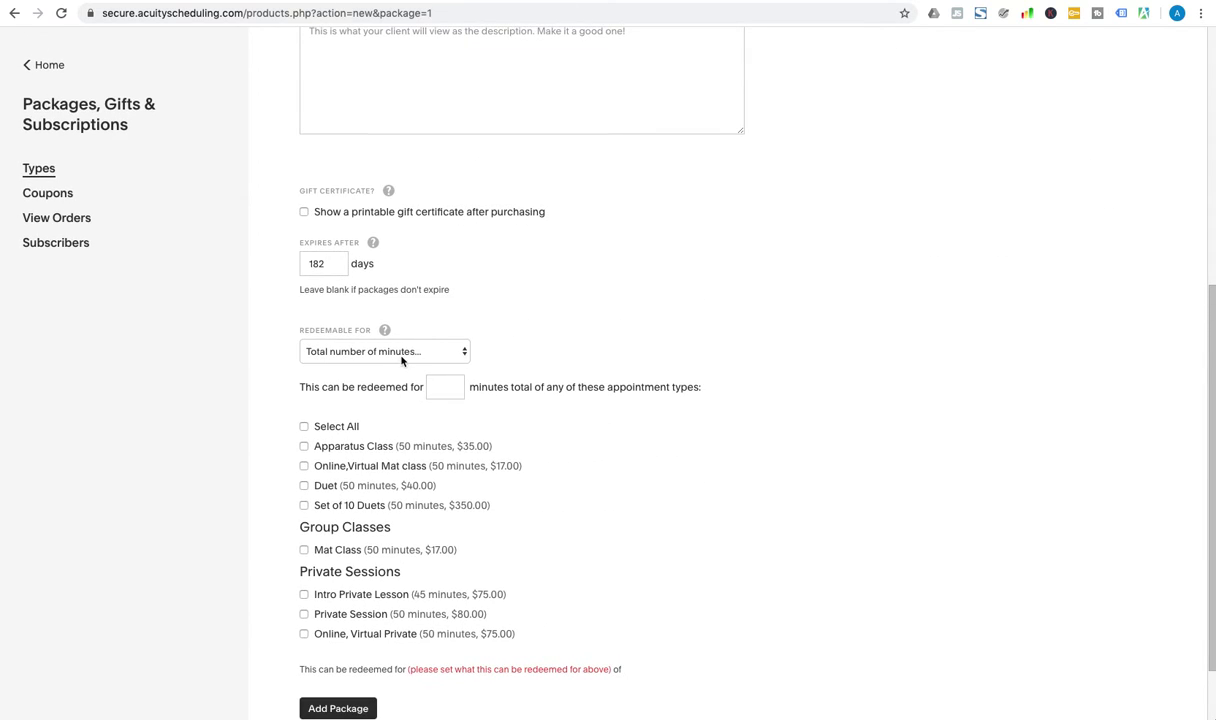
pyautogui.scroll(-2, 553, 435)
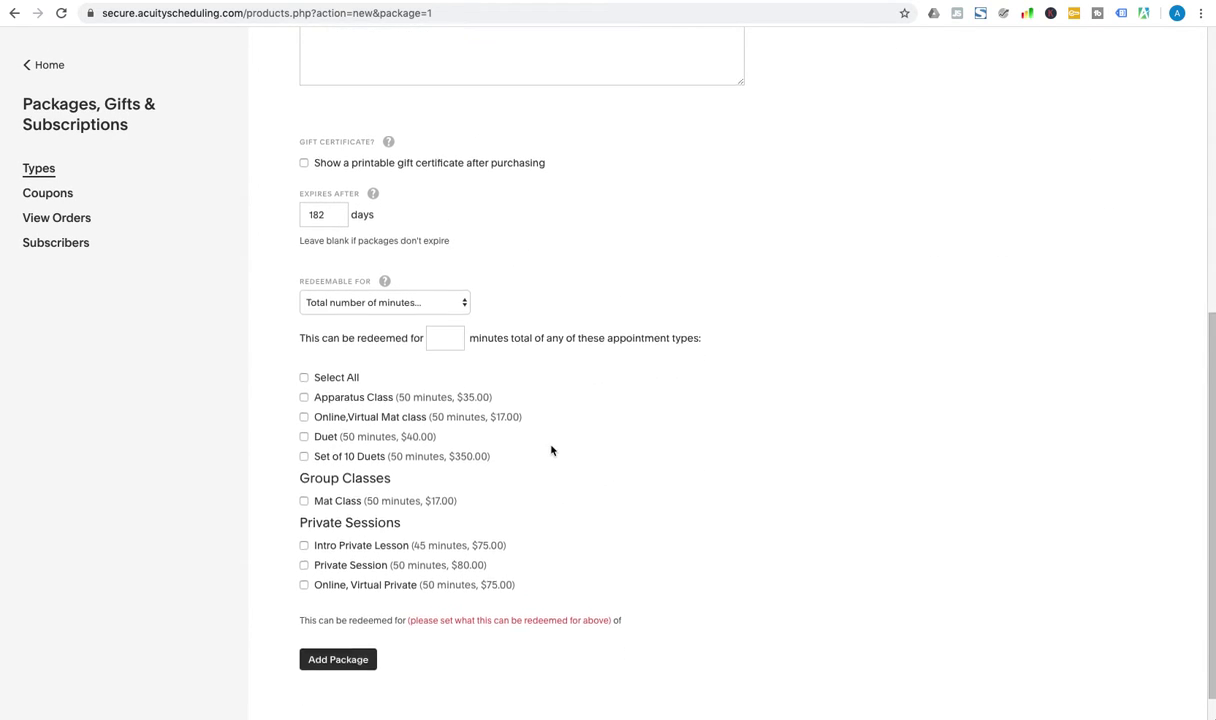
pyautogui.scroll(6, 340, 425)
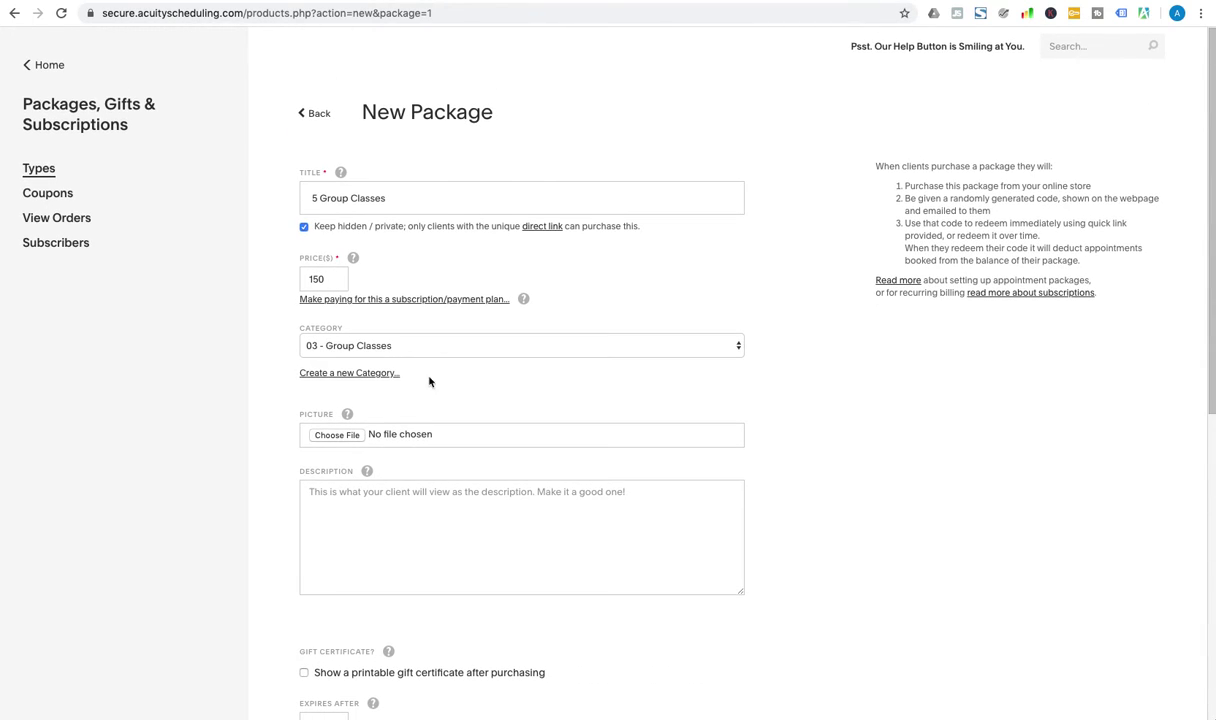
pyautogui.scroll(-6, 430, 385)
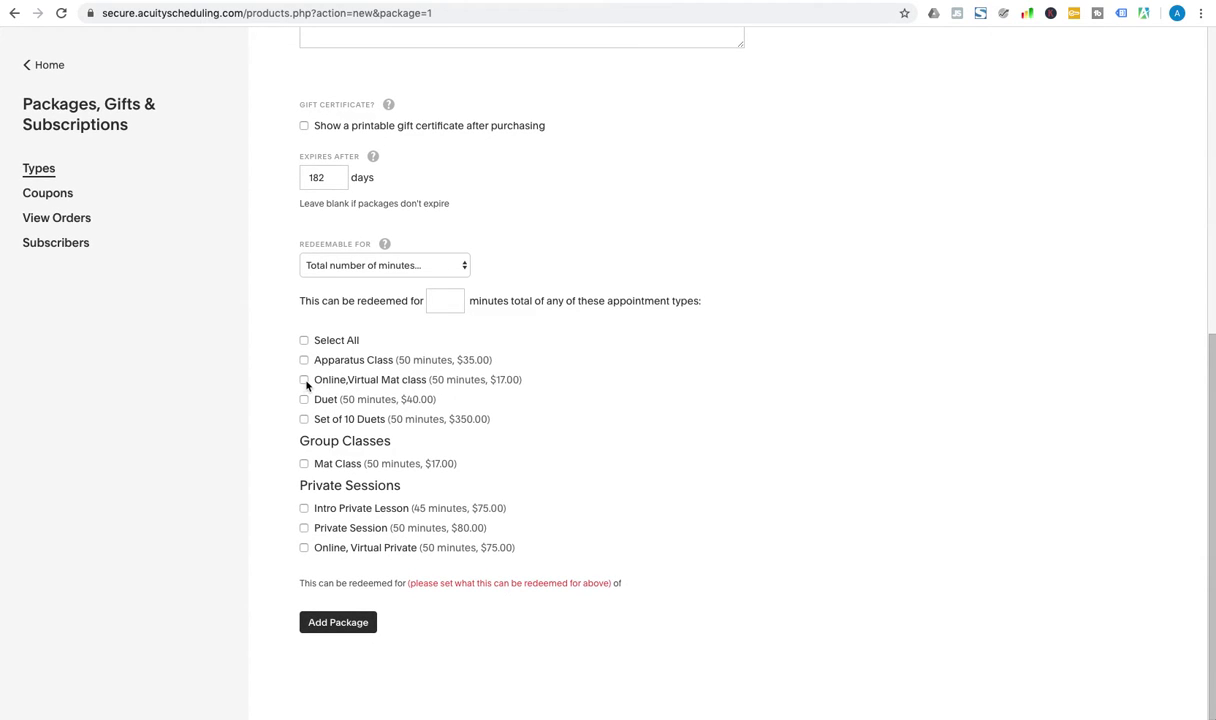
pyautogui.click(305, 381)
pyautogui.click(304, 464)
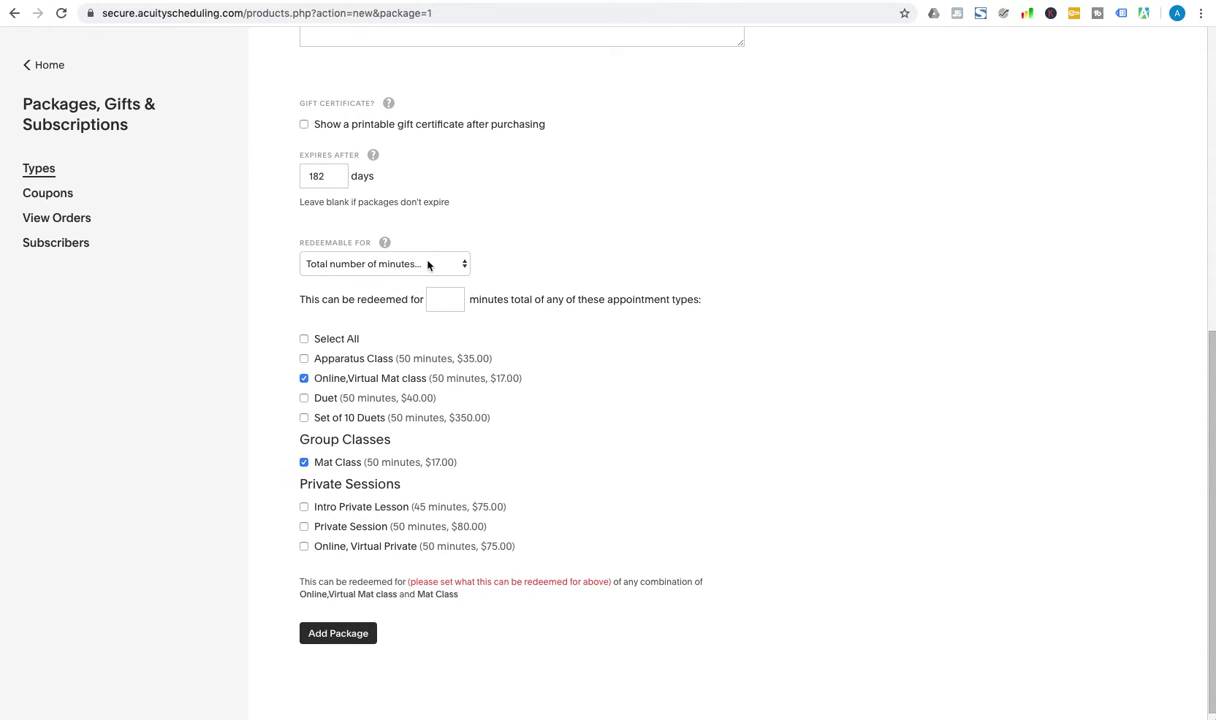
pyautogui.scroll(-1, 420, 265)
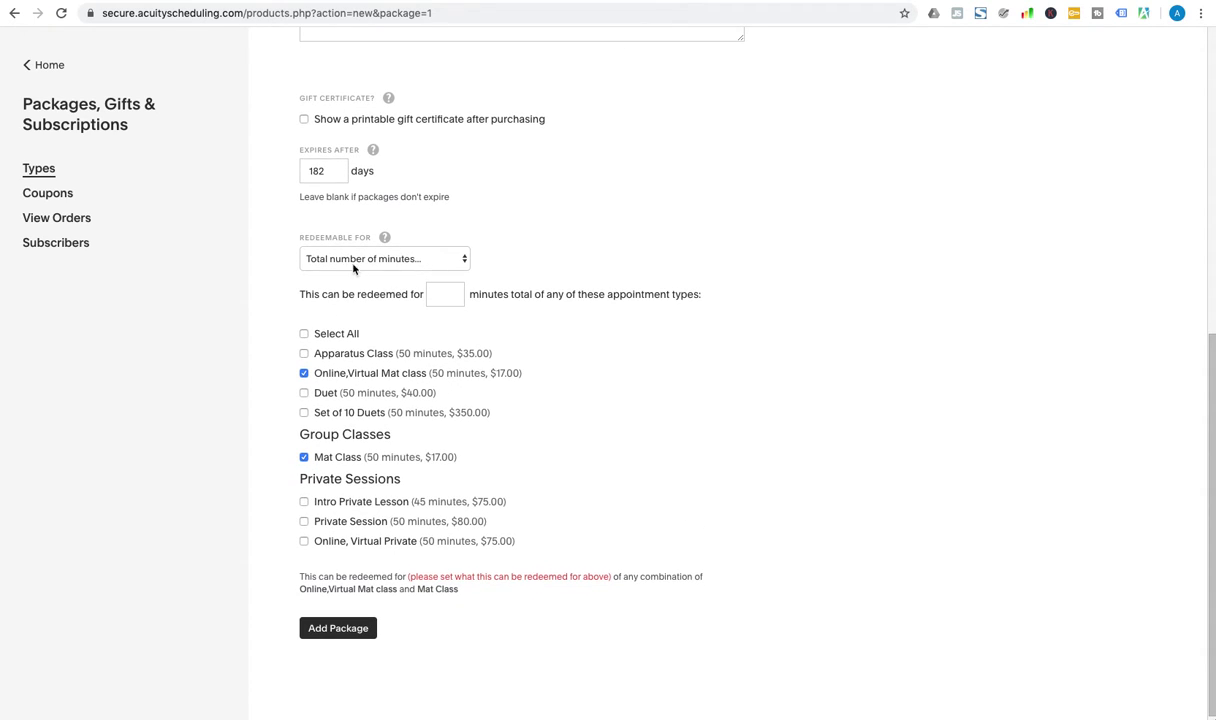
pyautogui.click(440, 293)
pyautogui.write('25')
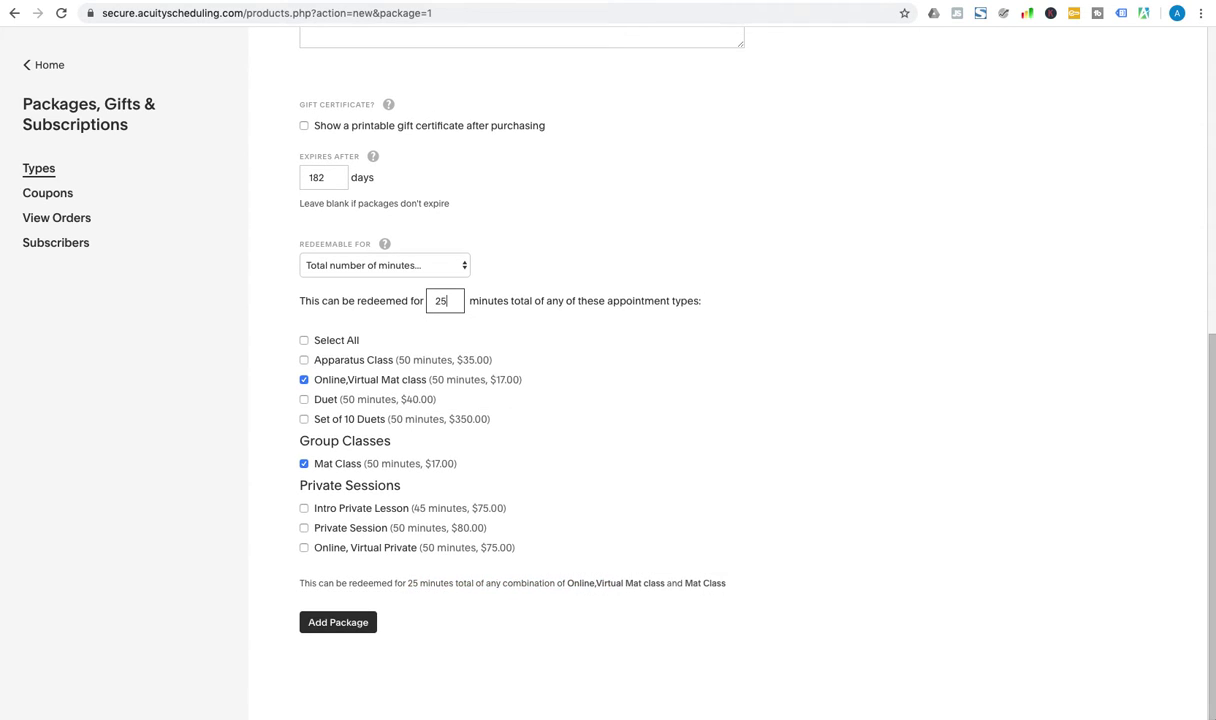
pyautogui.write('0')
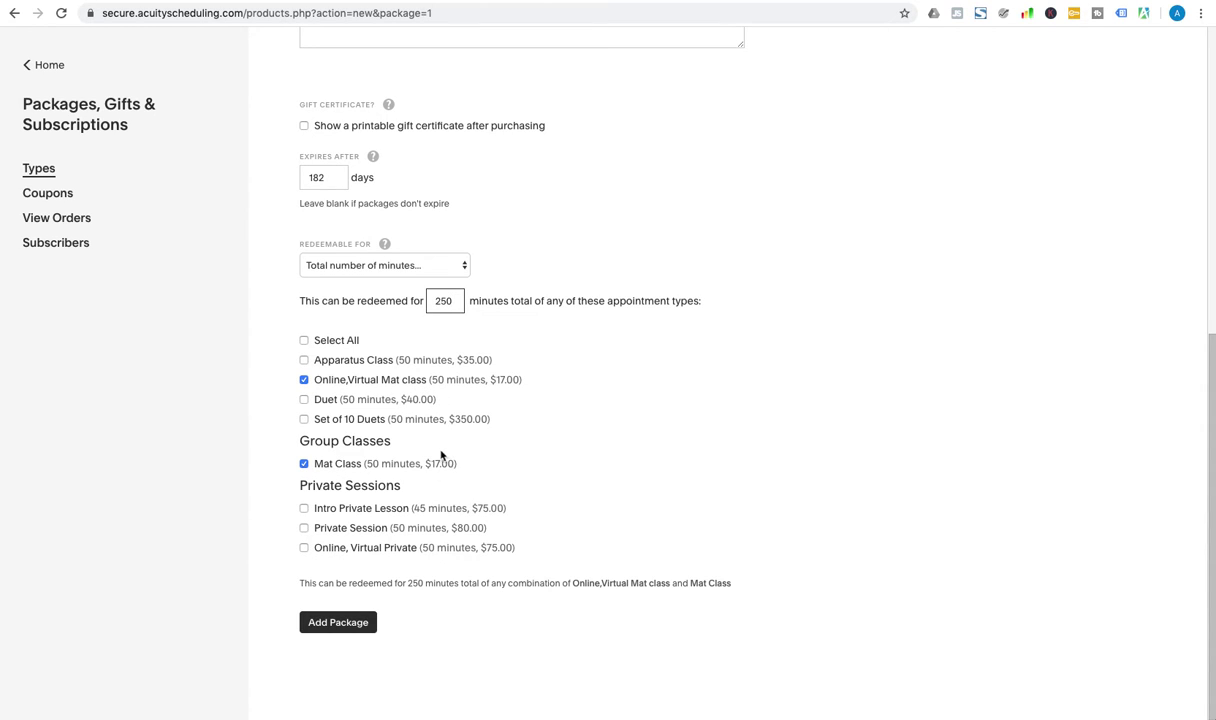
pyautogui.click(345, 623)
# Review the package list across the private, duet, group and apparatus categories, checking names, prices and hidden status
pyautogui.scroll(-5, 445, 585)
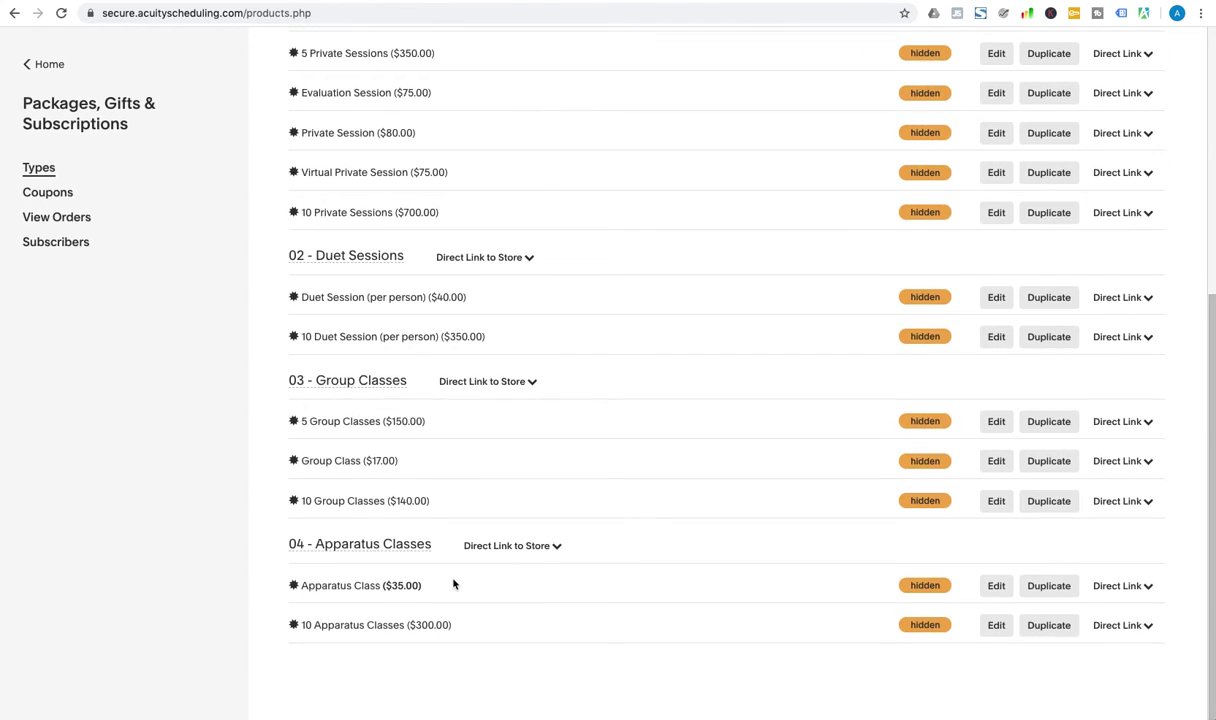
pyautogui.scroll(2, 450, 583)
pyautogui.scroll(3, 451, 583)
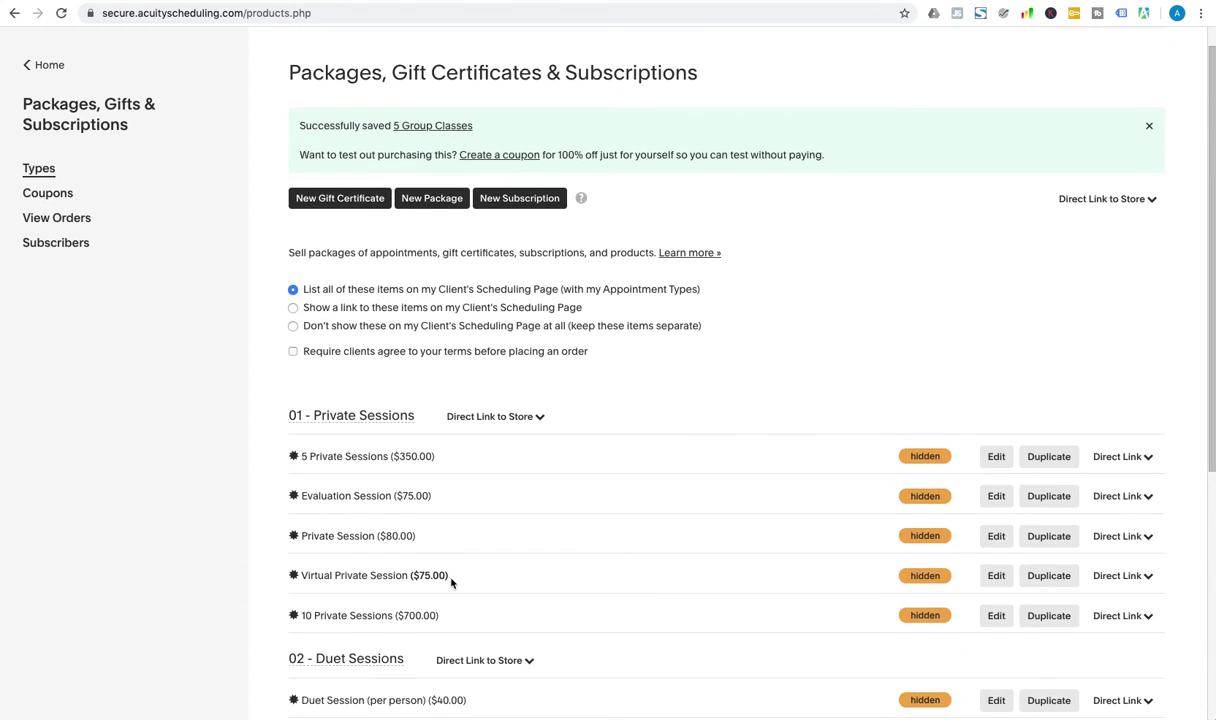
pyautogui.scroll(-1, 451, 583)
pyautogui.scroll(-1, 420, 588)
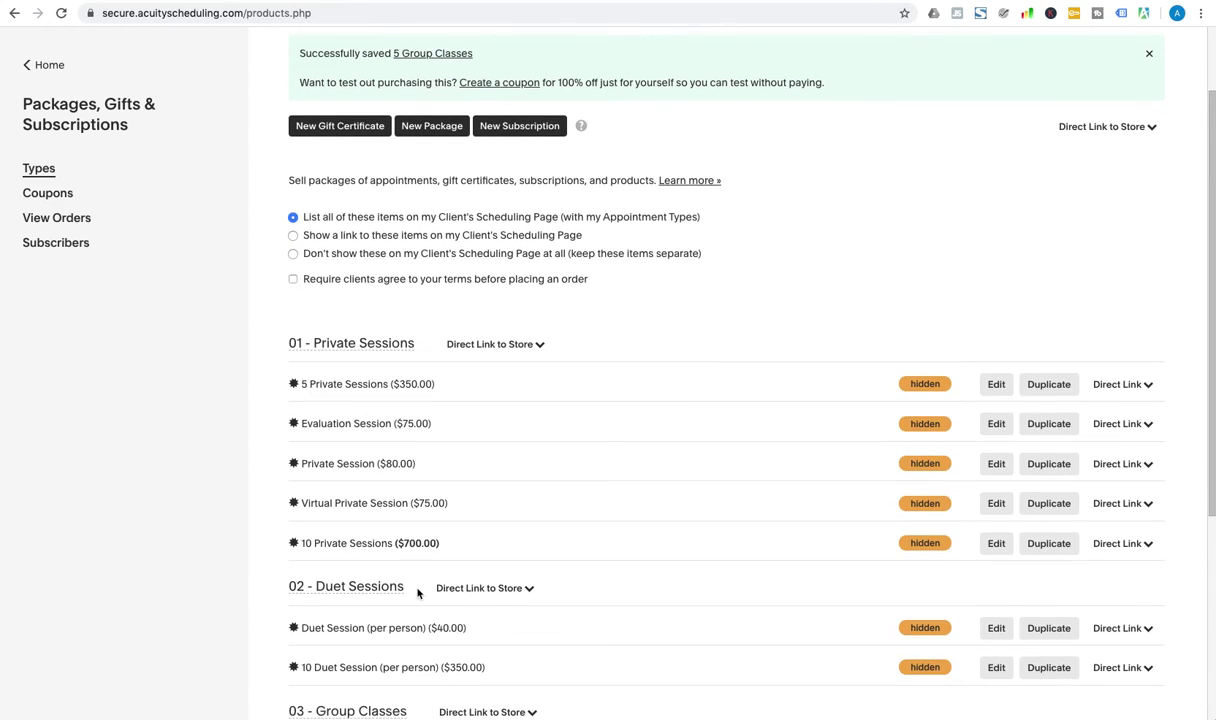
pyautogui.scroll(-3, 497, 592)
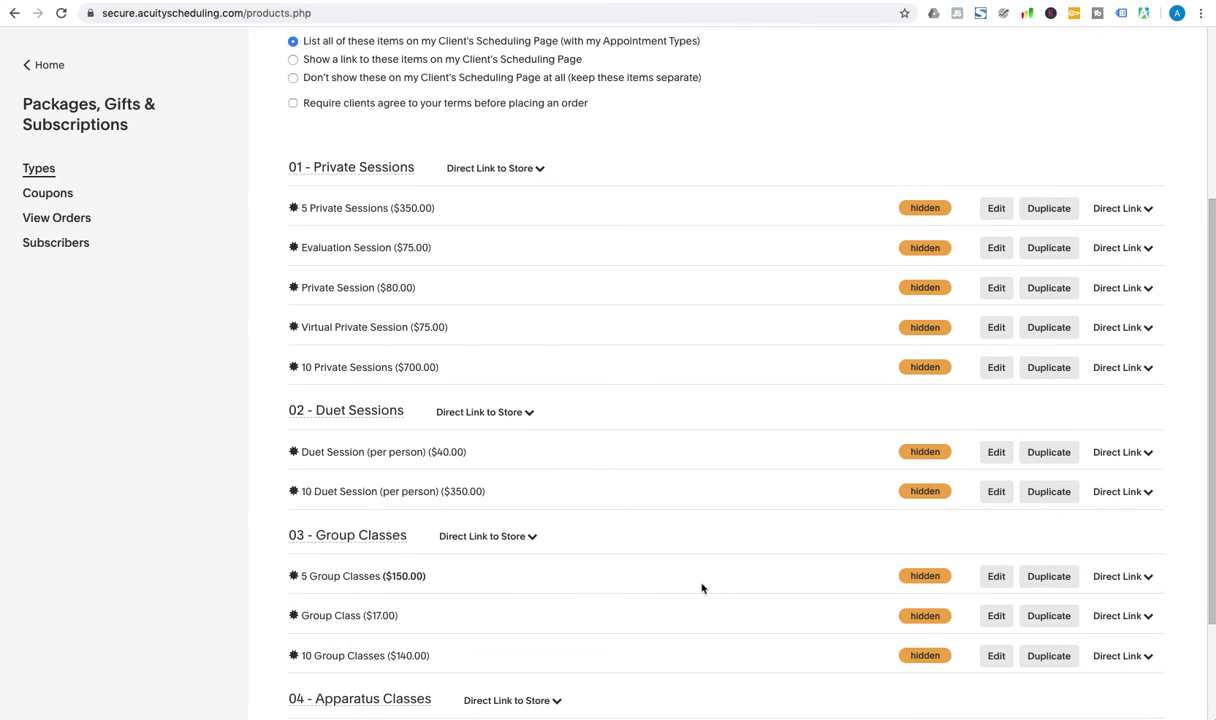
pyautogui.scroll(-2, 651, 588)
pyautogui.scroll(1, 651, 588)
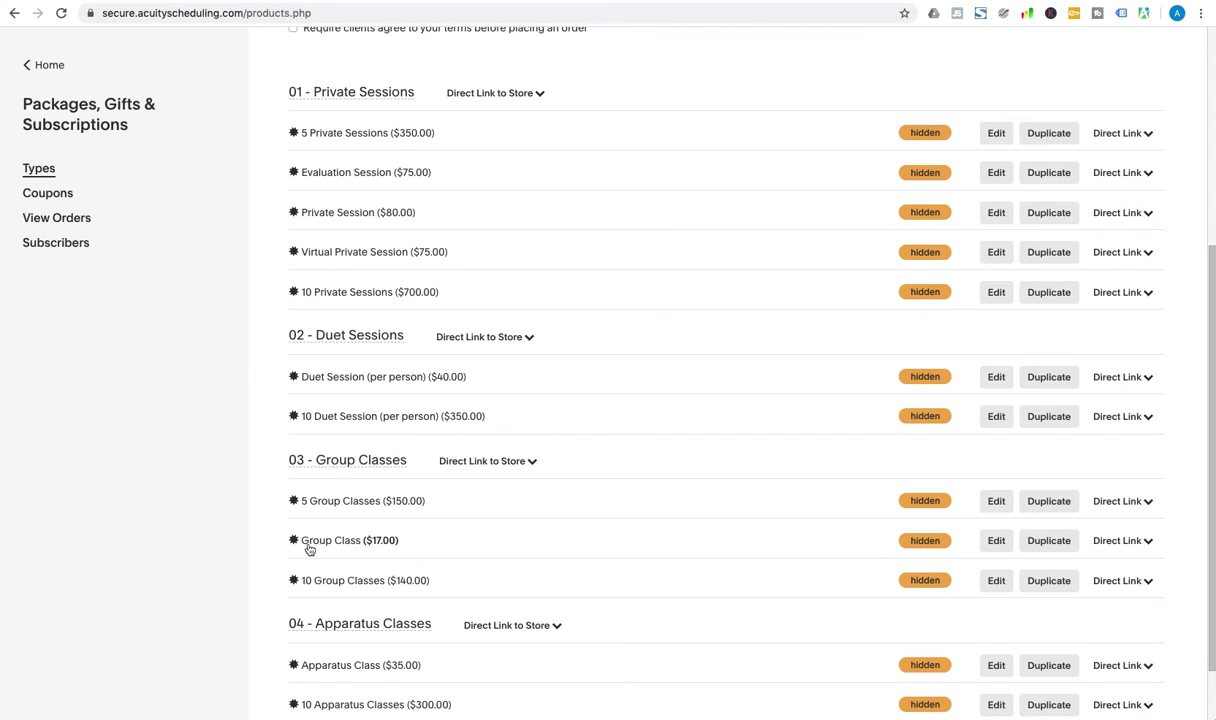
pyautogui.scroll(3, 309, 549)
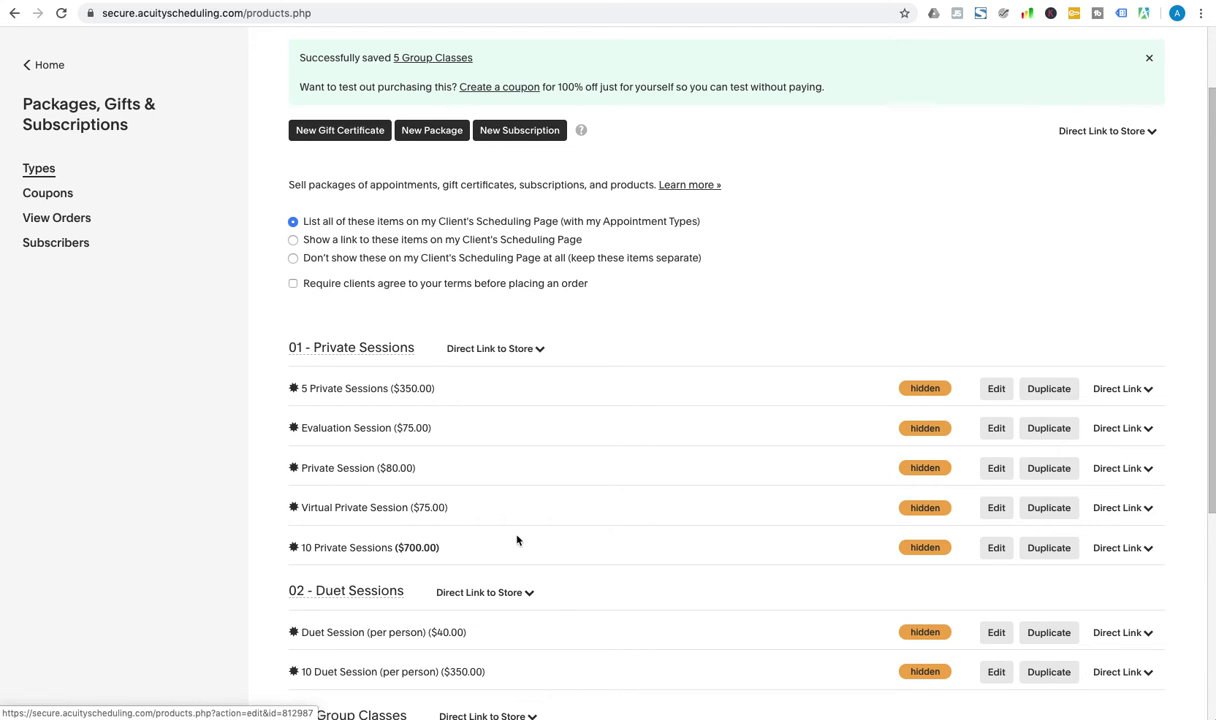
pyautogui.scroll(-2, 516, 538)
pyautogui.scroll(4, 516, 538)
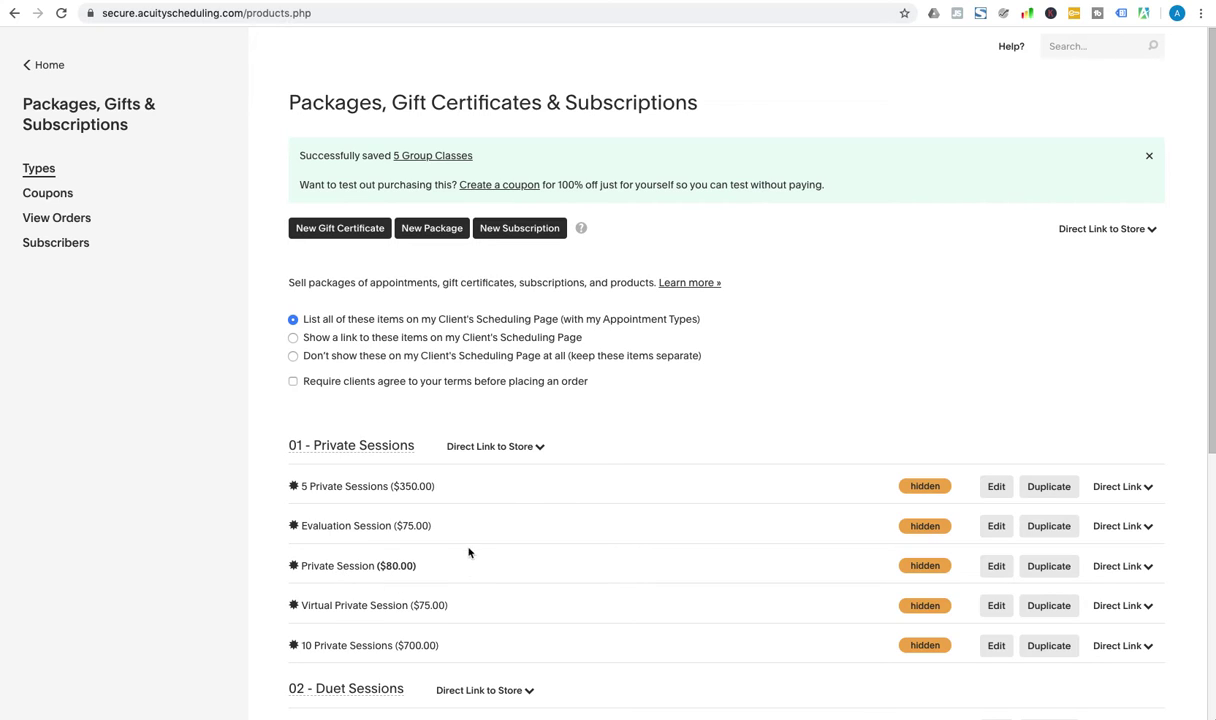
# Open the direct store link for 01 - Private Sessions in a new tab and review the packages offered to clients
pyautogui.click(538, 448)
pyautogui.rightClick(568, 546)
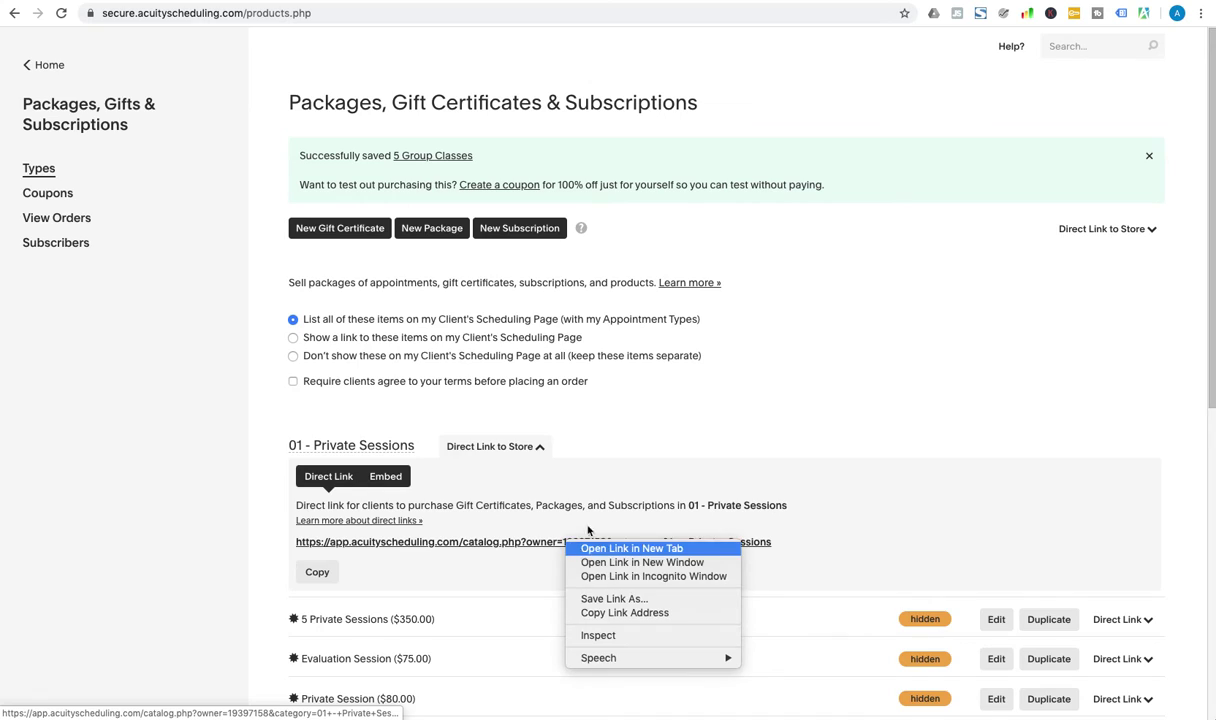
pyautogui.click(588, 531)
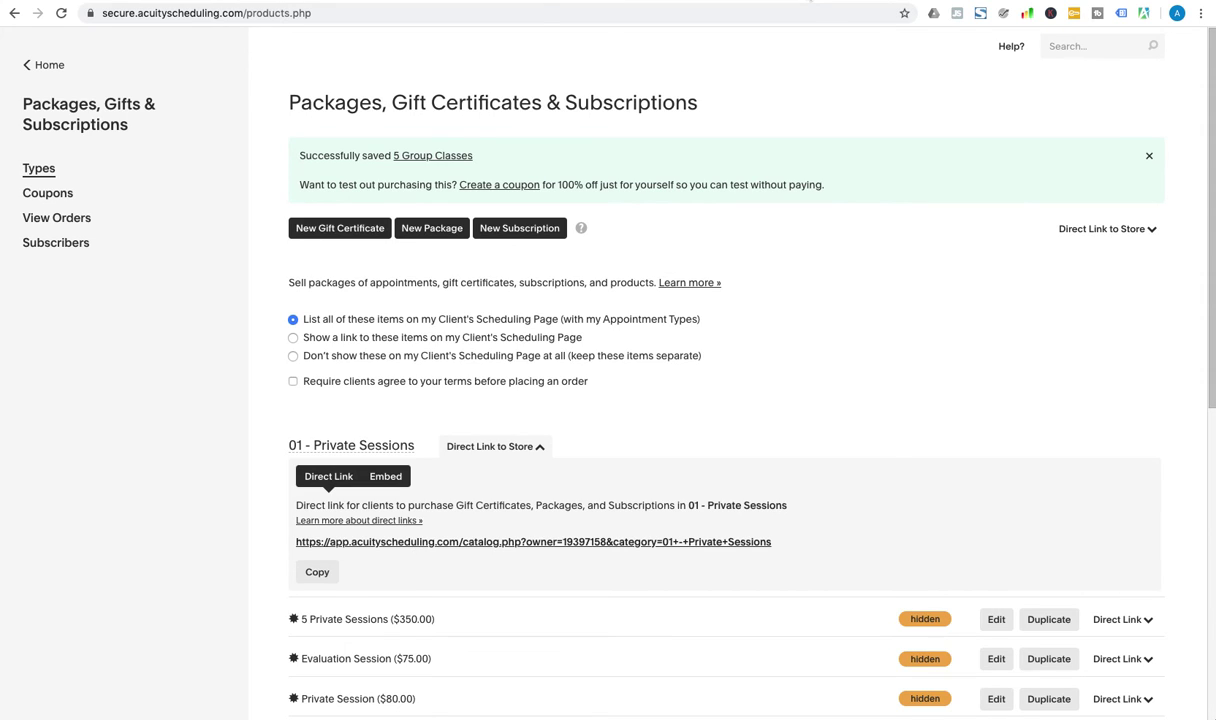
pyautogui.hotkey('ctrl', 'Tab')
pyautogui.scroll(-3, 703, 331)
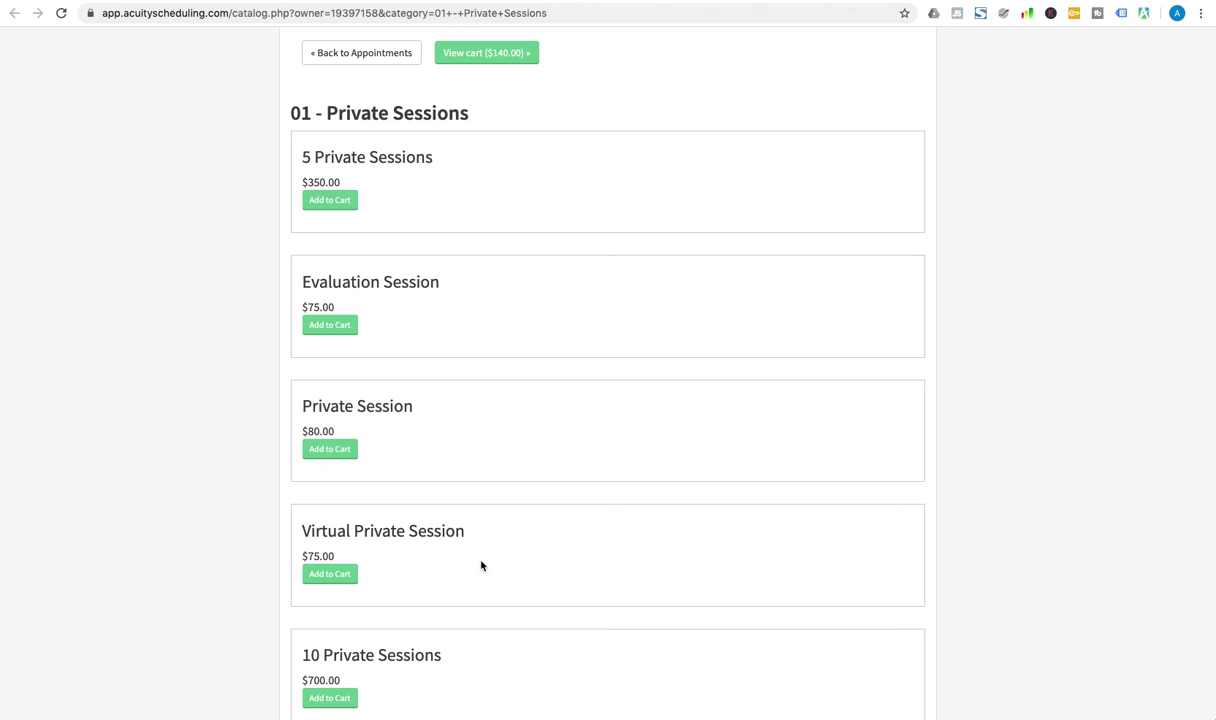
pyautogui.scroll(-3, 482, 563)
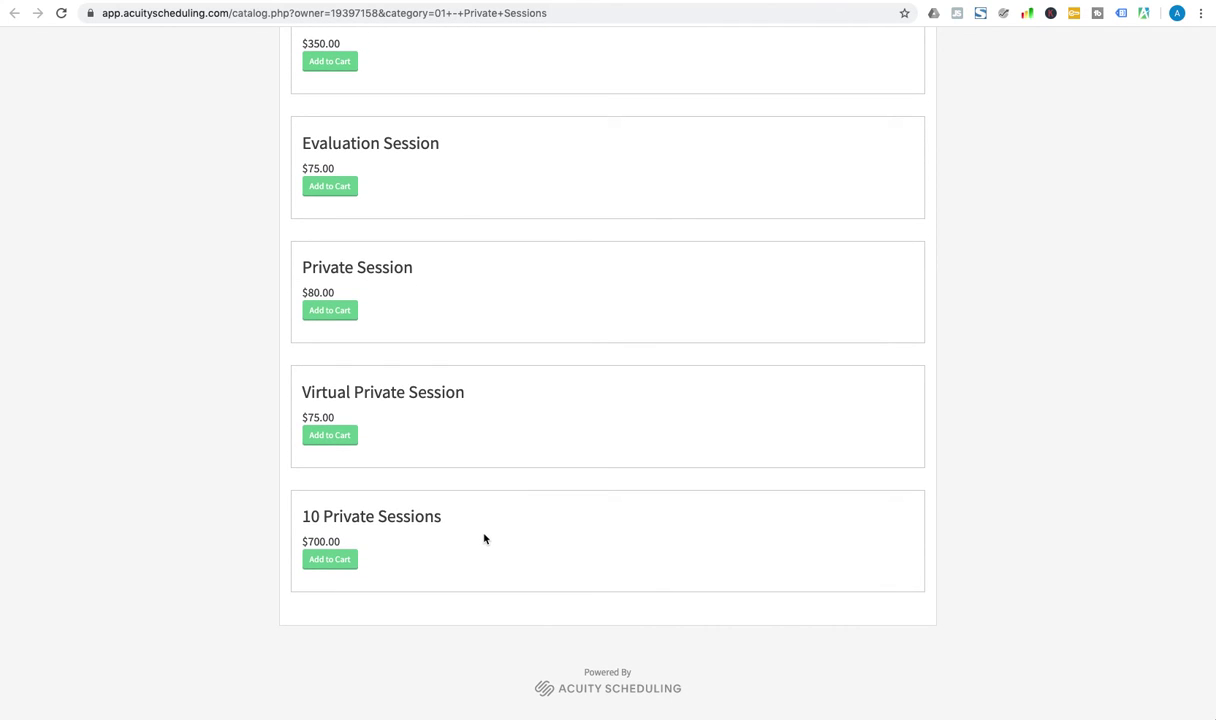
pyautogui.scroll(5, 484, 539)
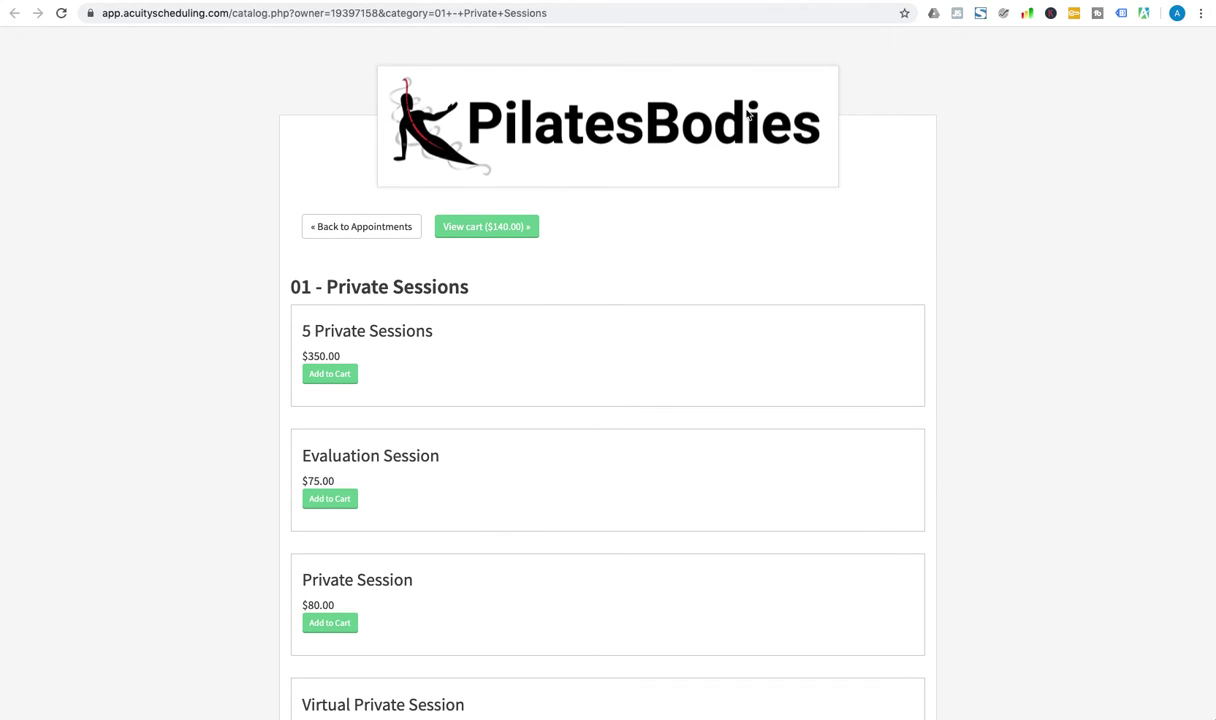
# Compare the 01 - Private Sessions entries in the package list with the client store page, ending on the package list
pyautogui.click(782, 2)
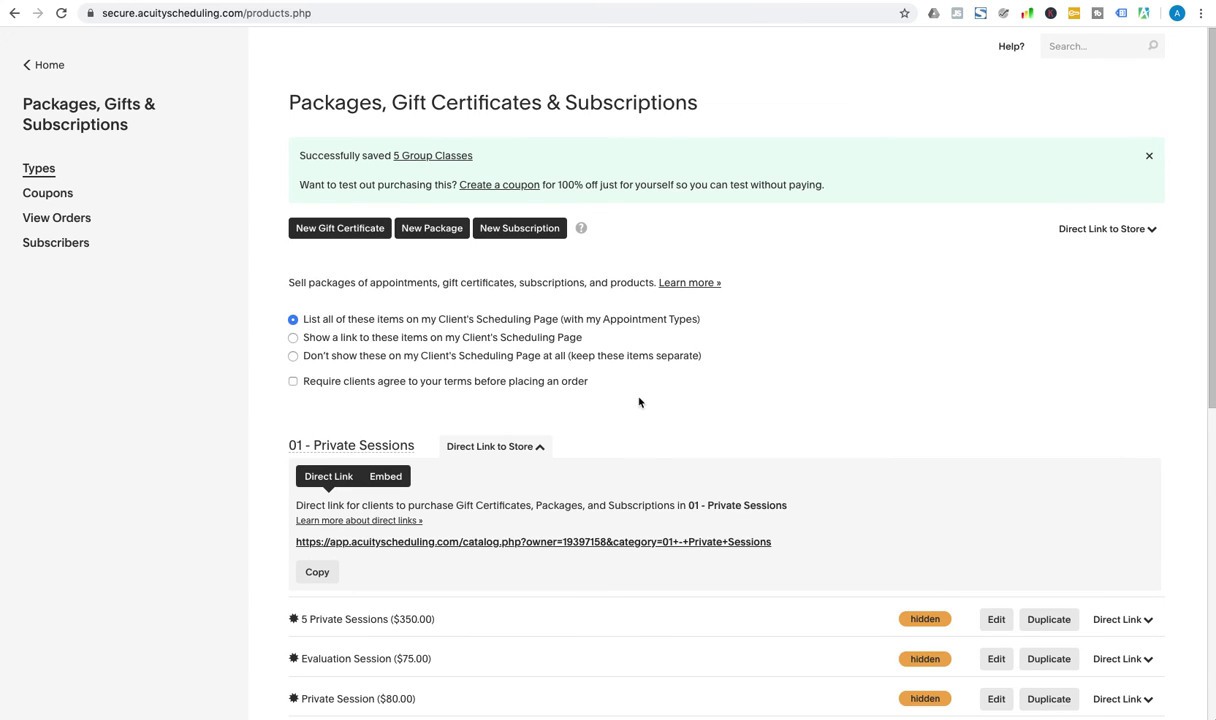
pyautogui.scroll(-3, 650, 400)
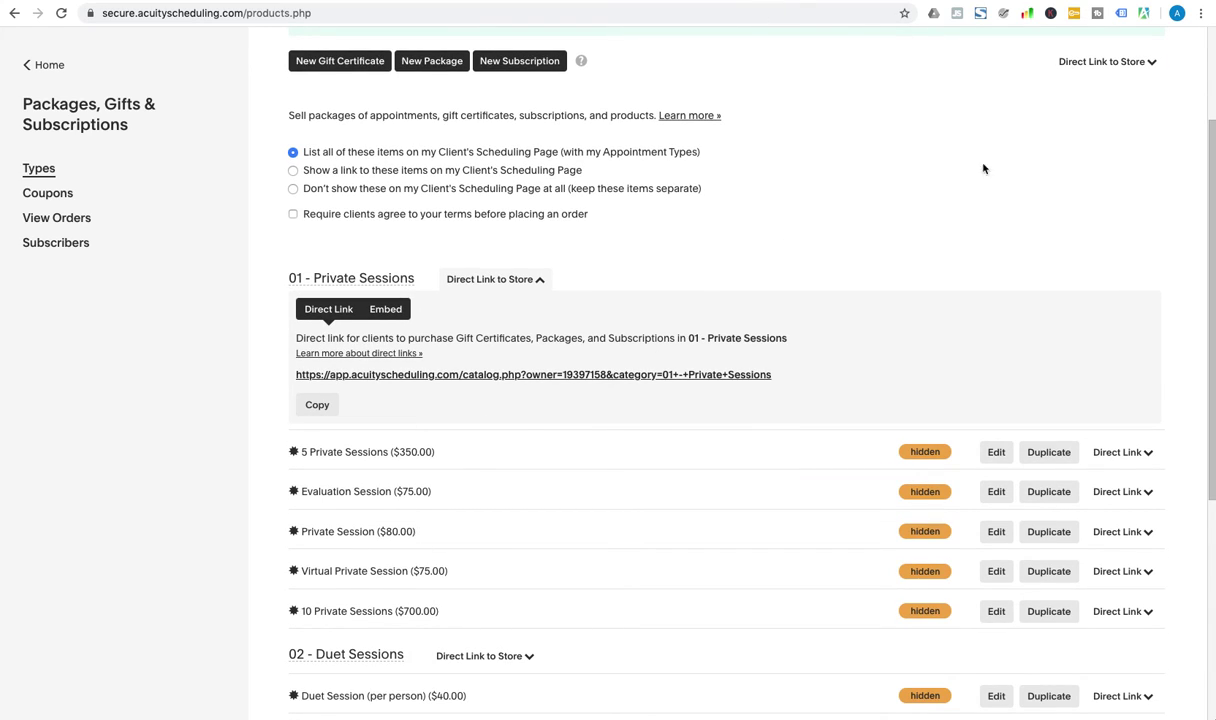
pyautogui.click(533, 374)
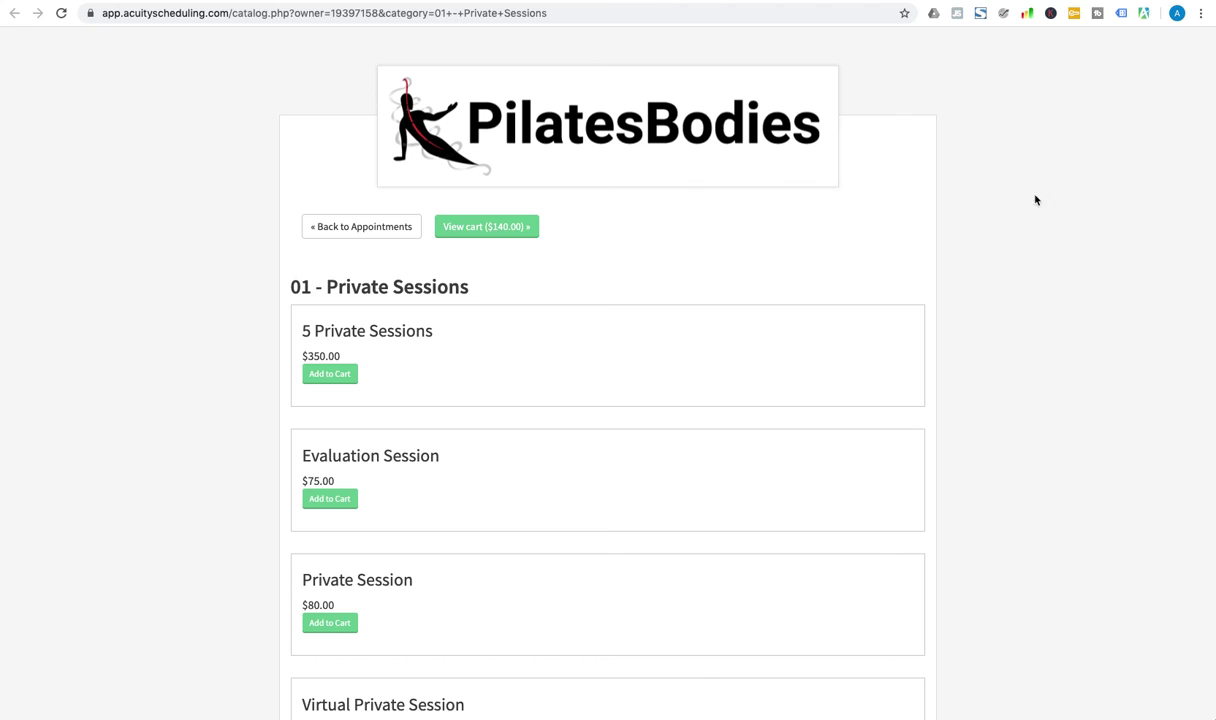
pyautogui.scroll(-2, 375, 530)
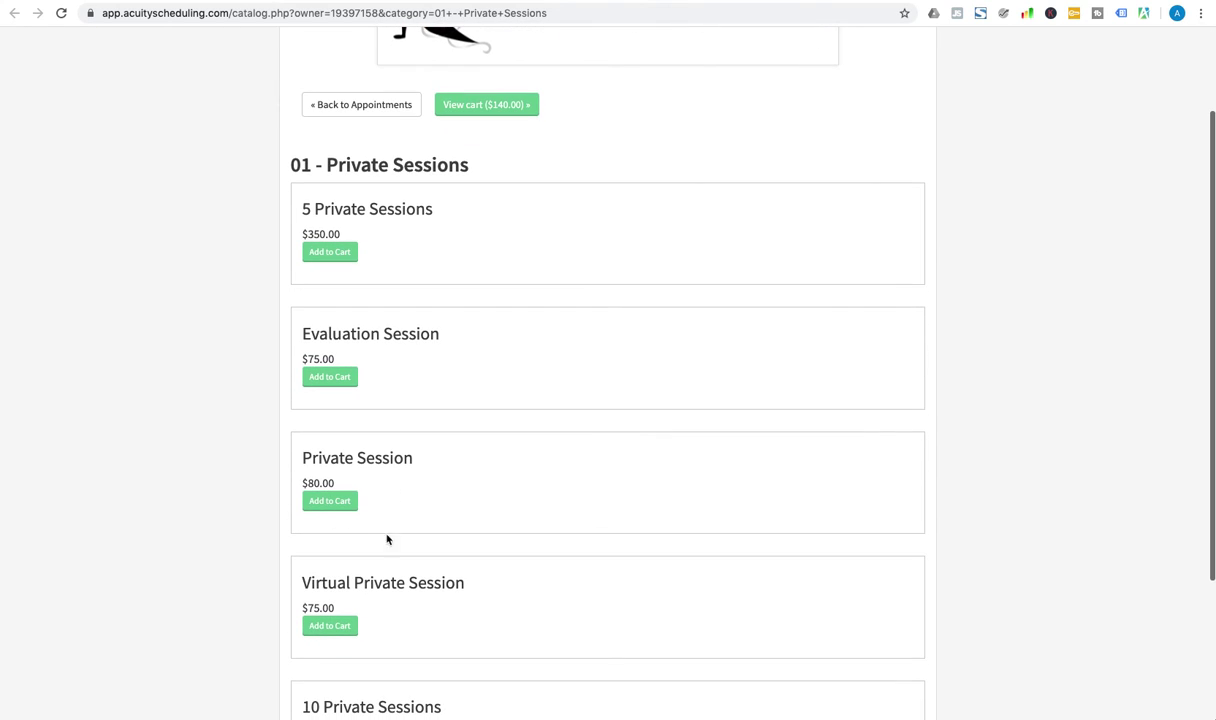
pyautogui.click(760, 2)
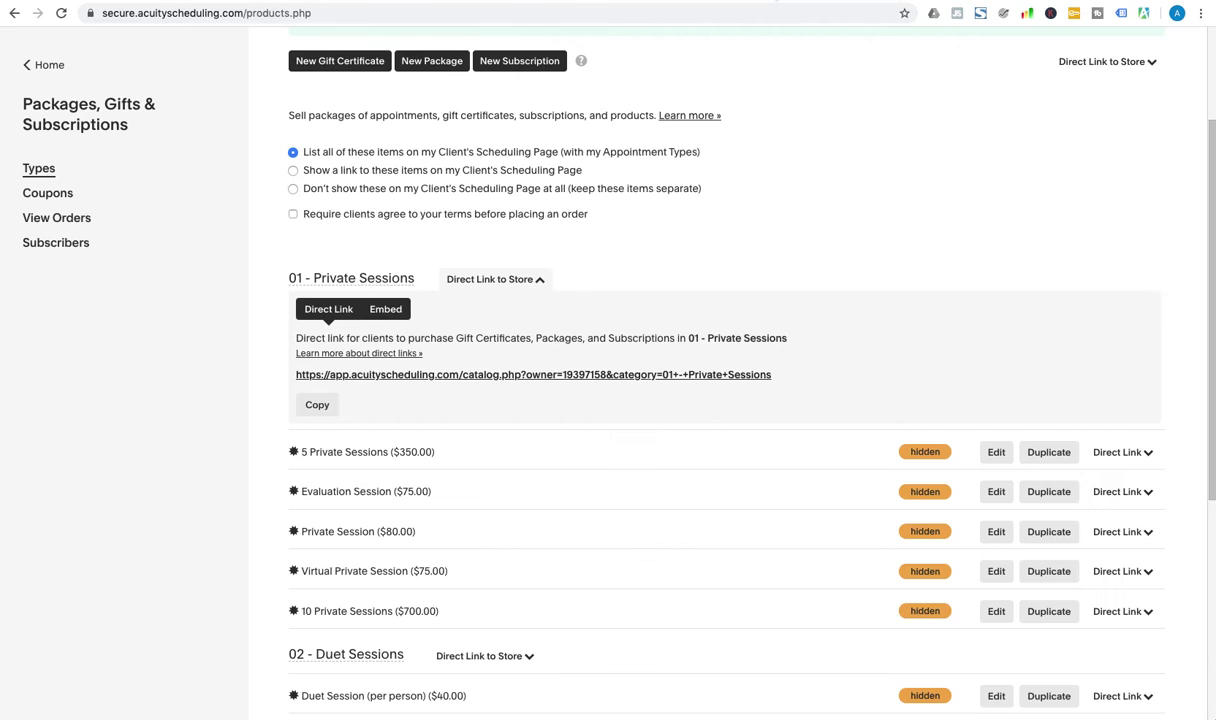
# Open the direct link of the Private Session ($80.00) package in a new tab, check its order page, and return to the package list
pyautogui.scroll(-1, 727, 120)
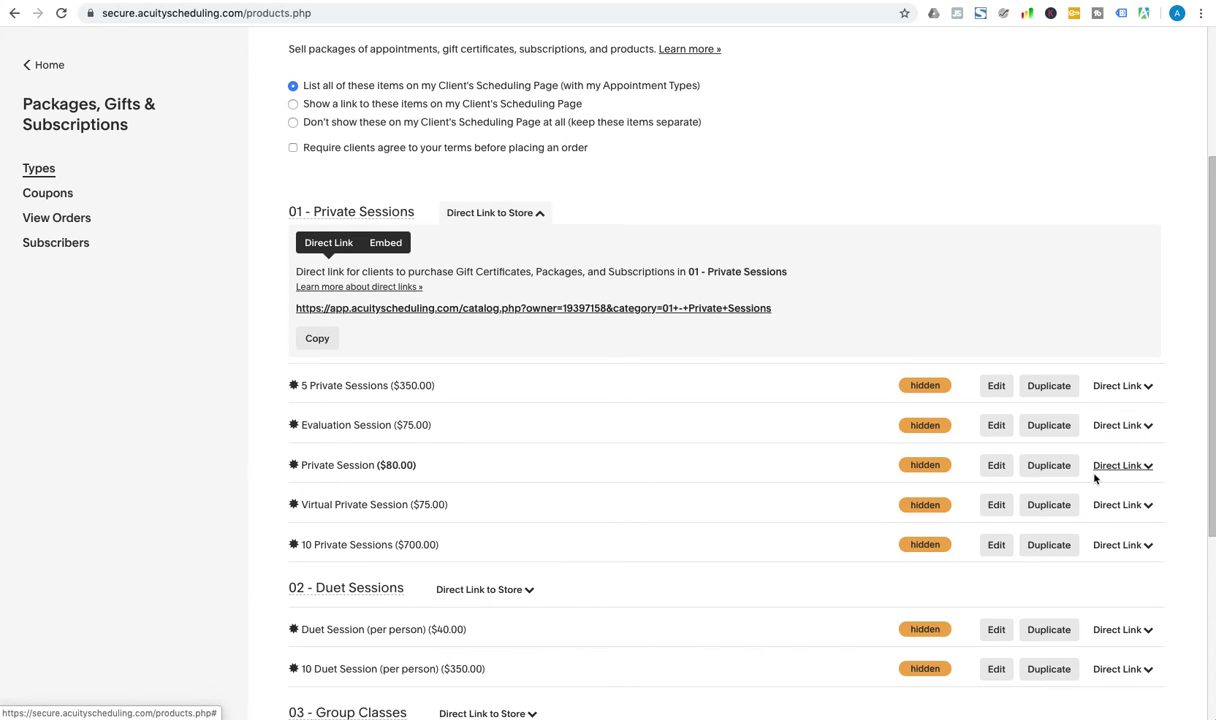
pyautogui.click(1118, 466)
pyautogui.rightClick(380, 534)
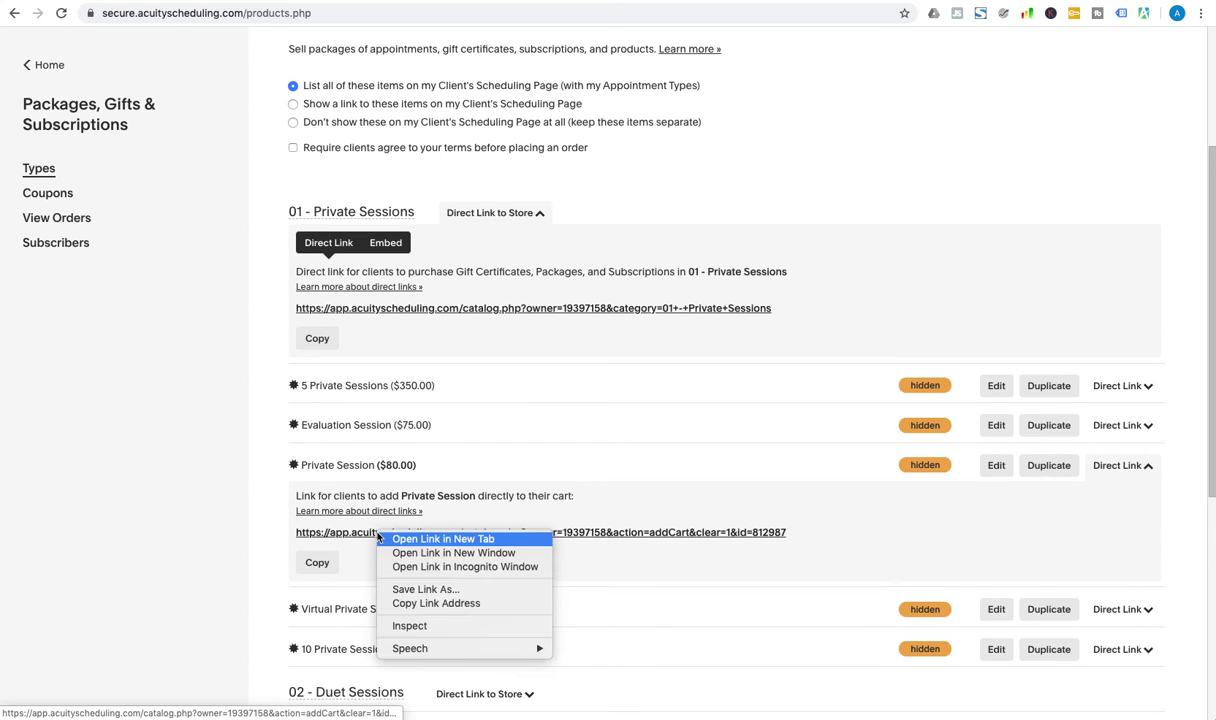
pyautogui.click(385, 541)
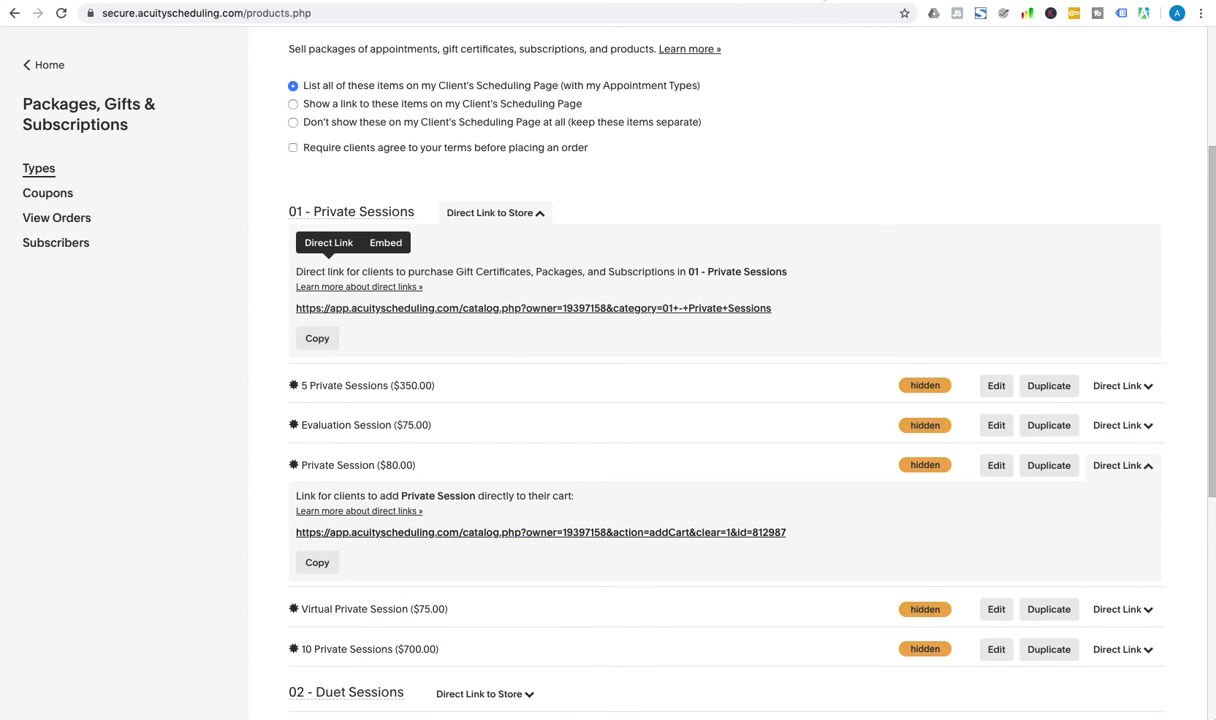
pyautogui.hotkey('ctrl', 'Tab')
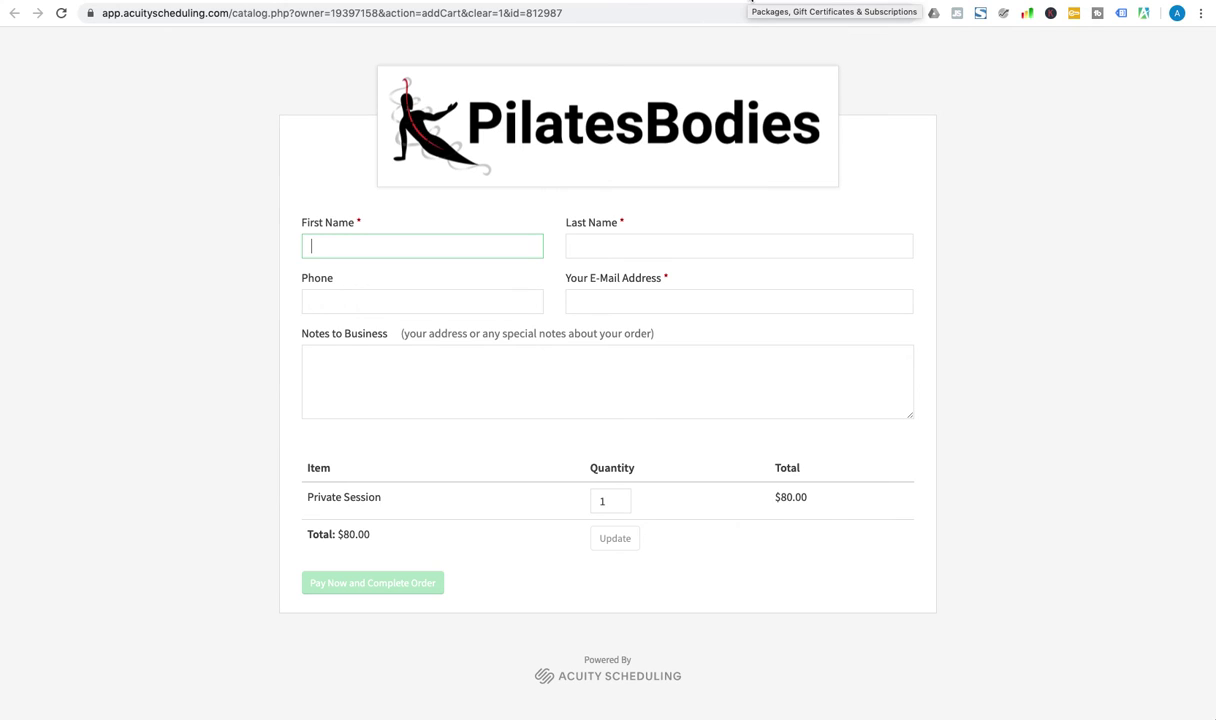
pyautogui.click(752, 1)
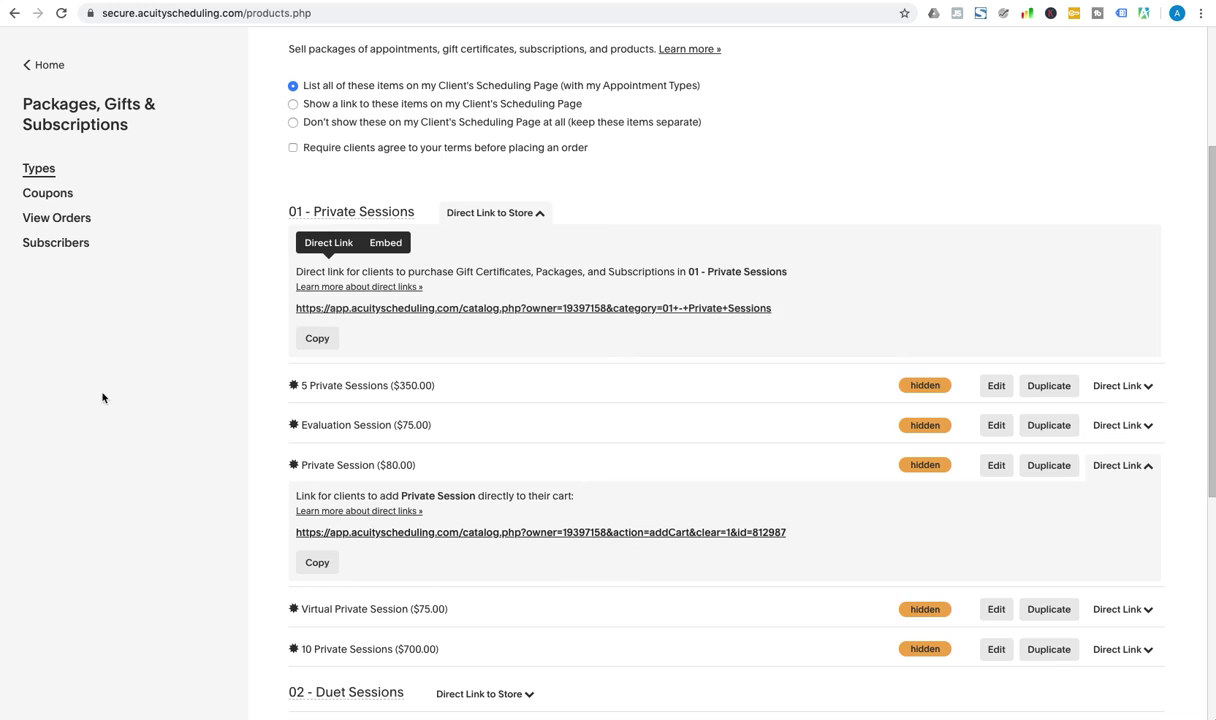
# Go back to the admin home, open the Appointment Types page, and look over the listed types
pyautogui.scroll(5, 105, 385)
pyautogui.click(48, 72)
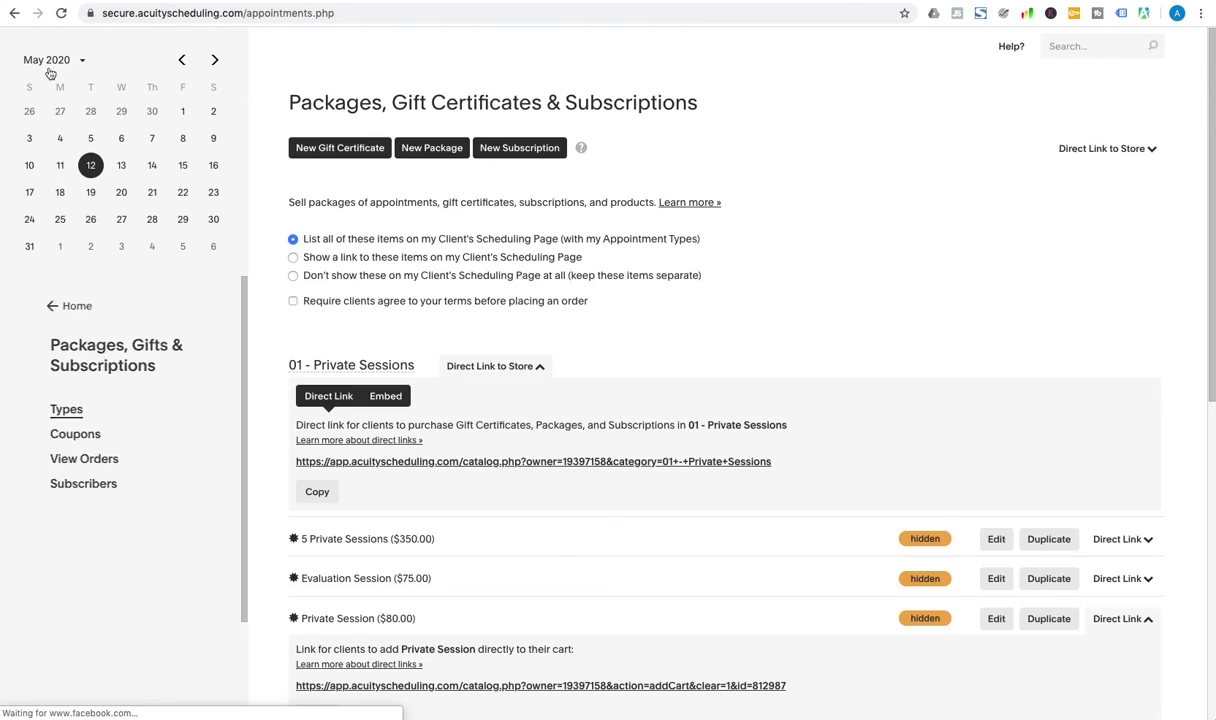
pyautogui.scroll(-3, 170, 310)
pyautogui.click(118, 442)
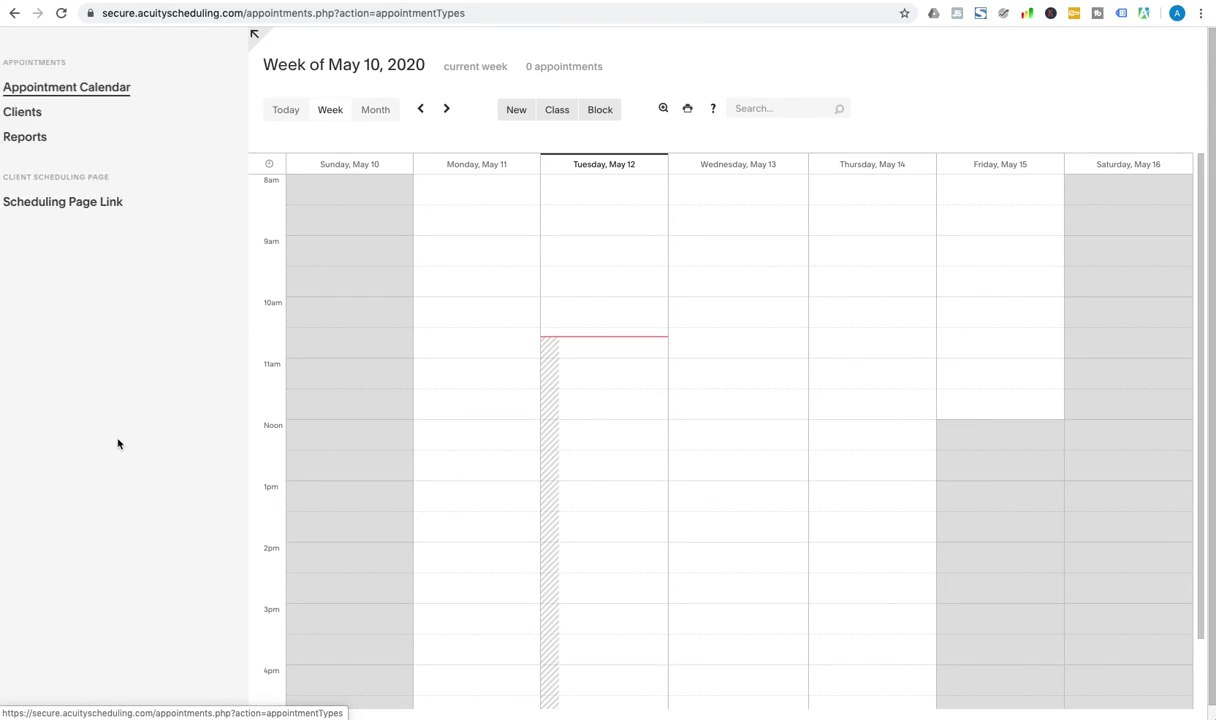
pyautogui.scroll(-2, 689, 518)
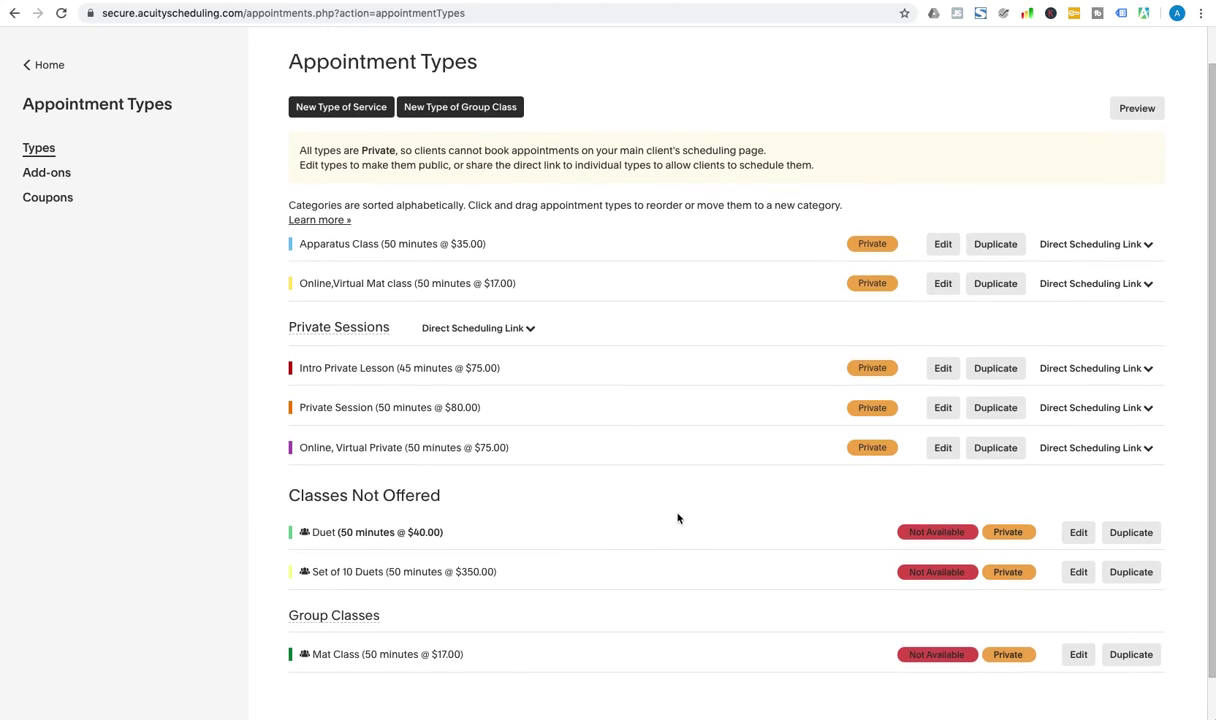
pyautogui.scroll(1, 677, 518)
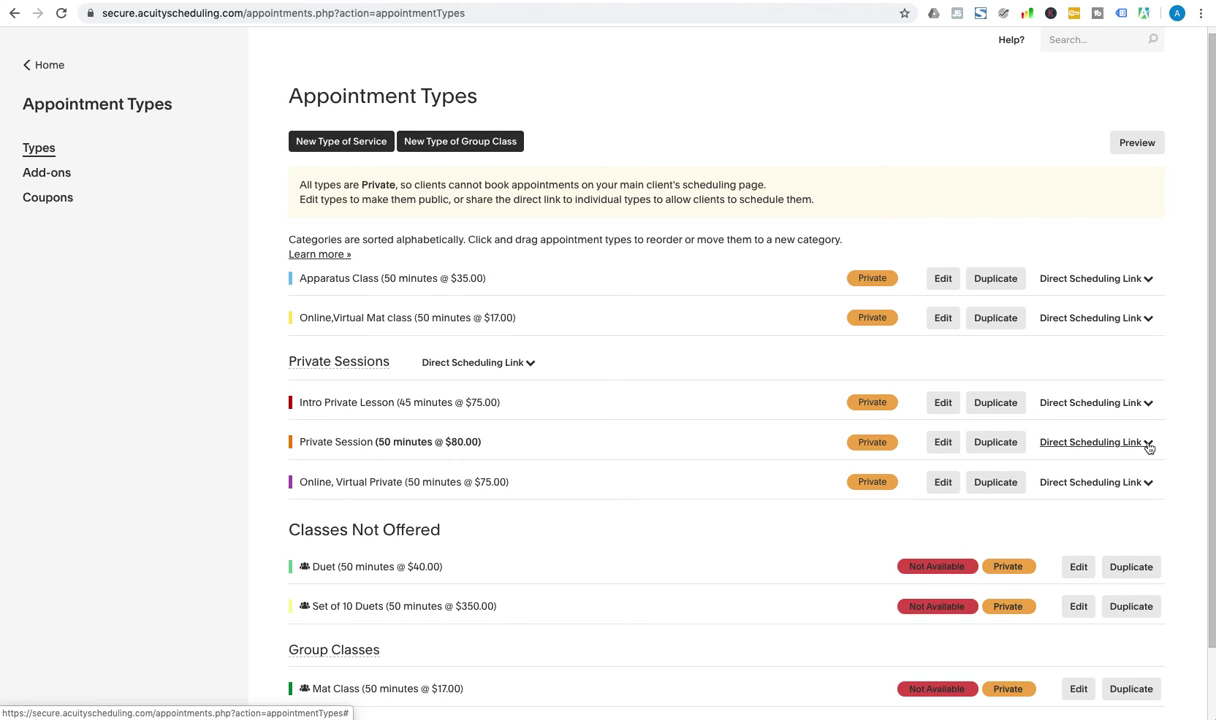
# Open the direct scheduling link for the Private Session appointment type in a new tab and switch to it
pyautogui.click(1092, 442)
pyautogui.rightClick(428, 545)
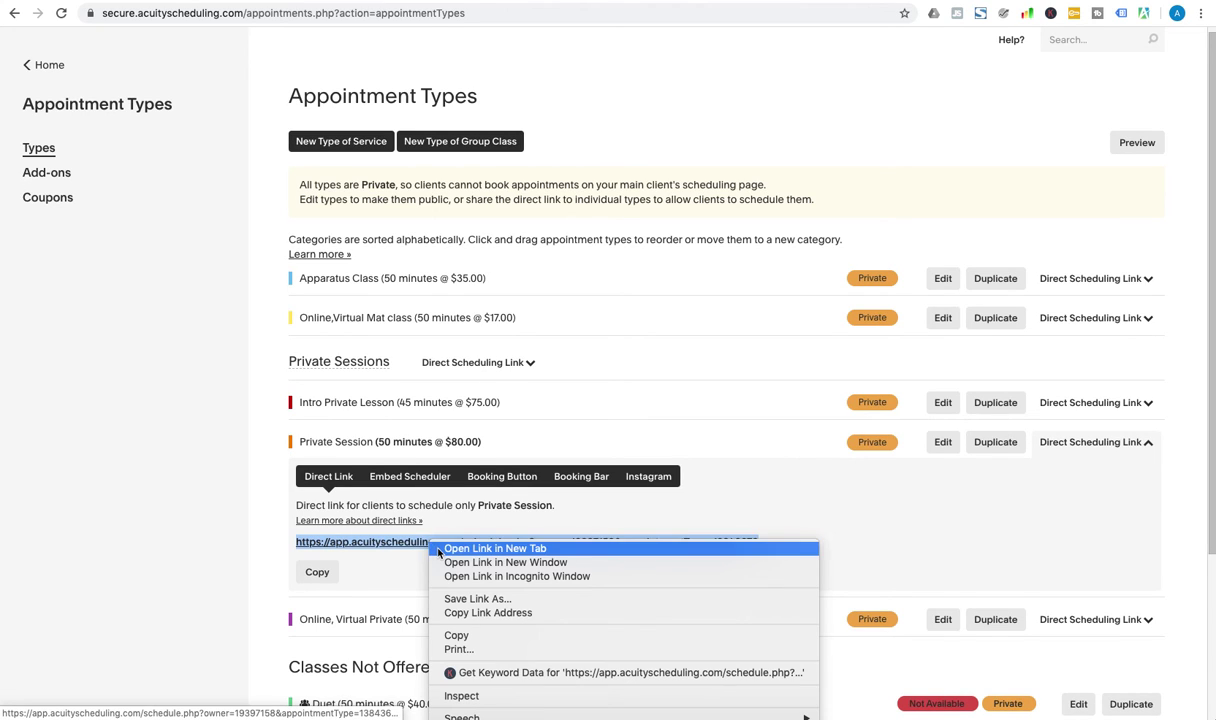
pyautogui.click(480, 613)
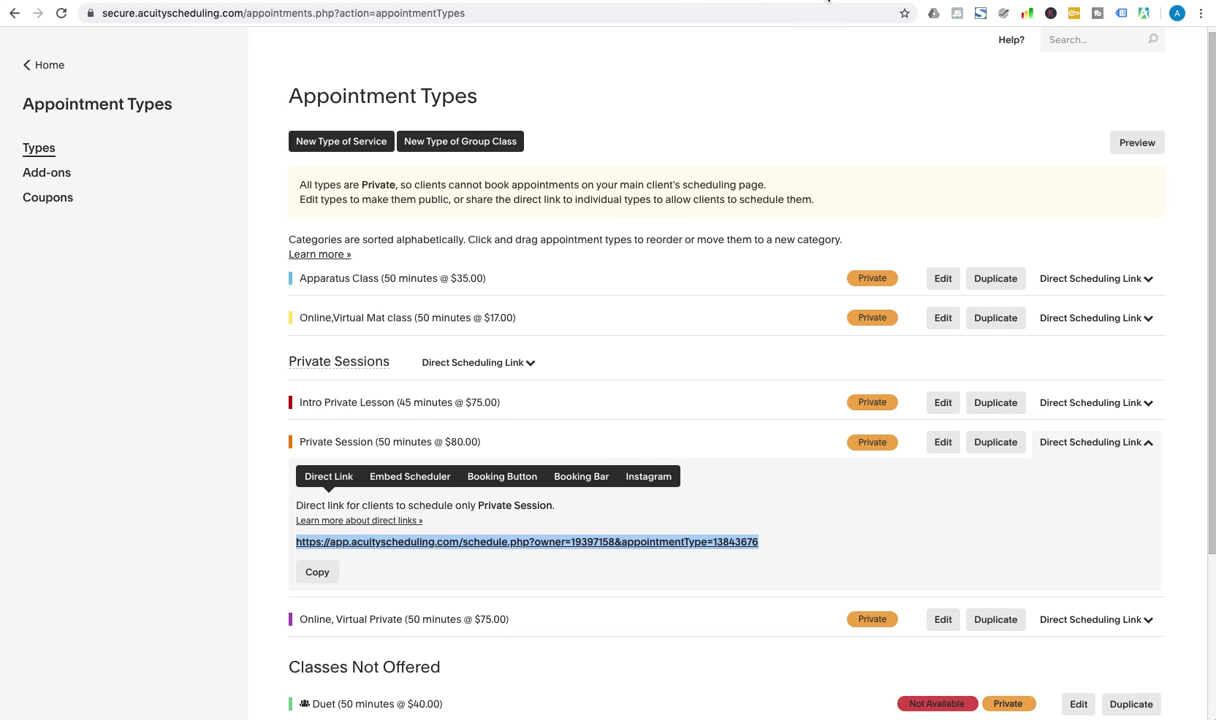
pyautogui.click(828, 2)
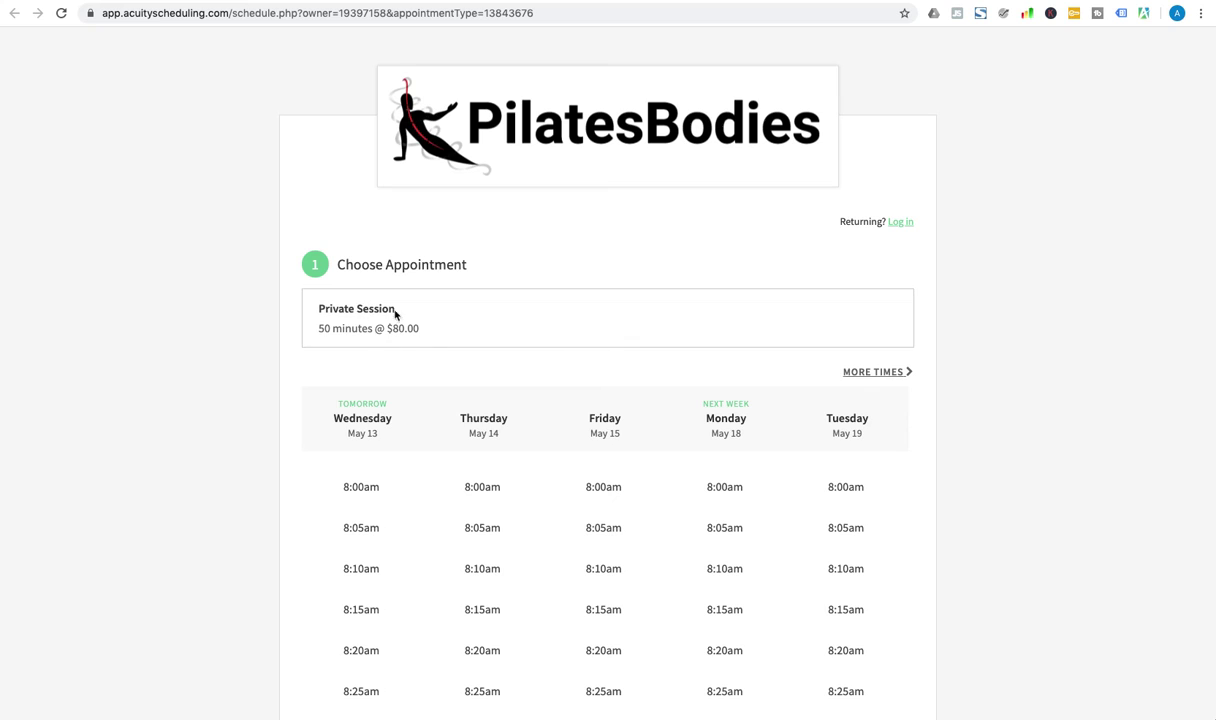
# Review the available Private Session times on the client scheduling page and choose 8:00am on Wednesday, May 13
pyautogui.scroll(-3, 650, 480)
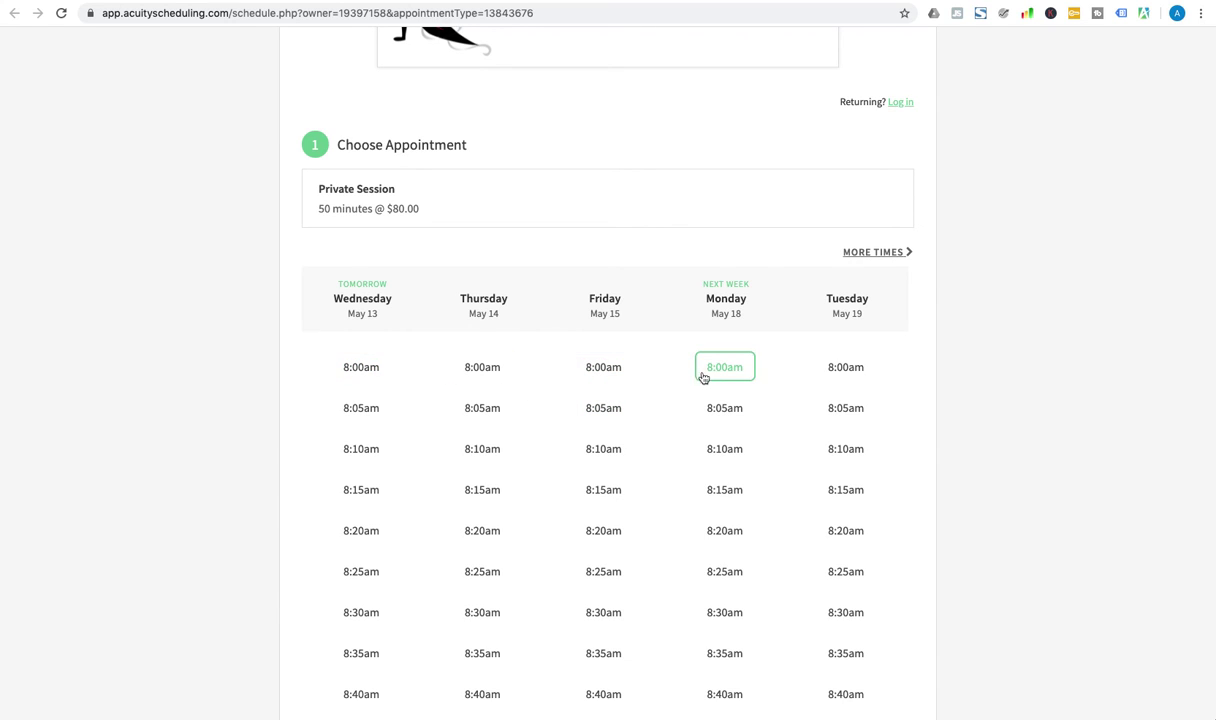
pyautogui.scroll(-5, 377, 505)
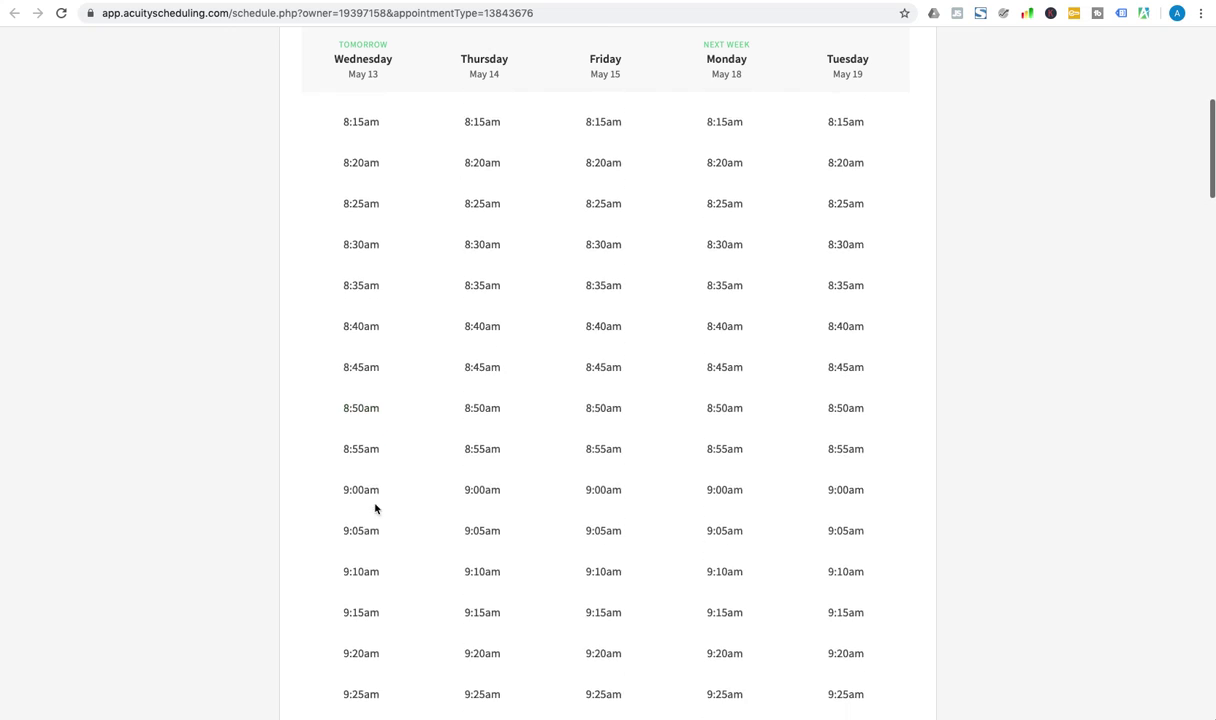
pyautogui.scroll(-3, 377, 505)
pyautogui.scroll(8, 375, 505)
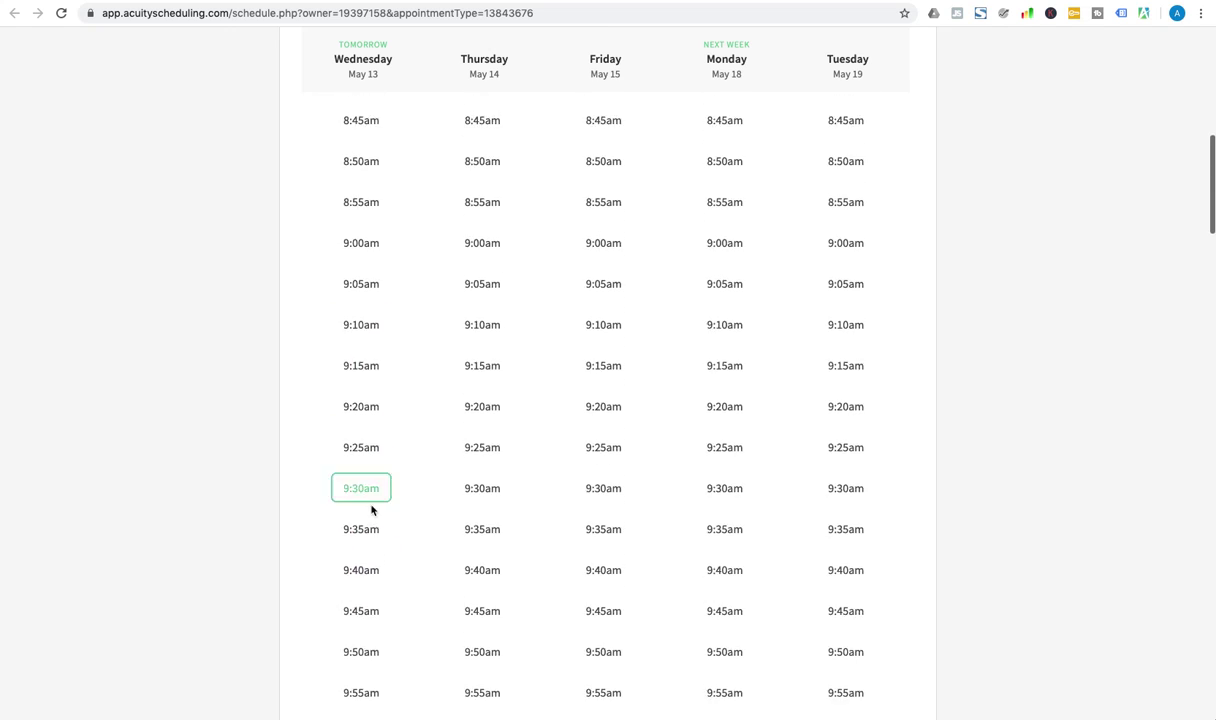
pyautogui.scroll(-2, 359, 510)
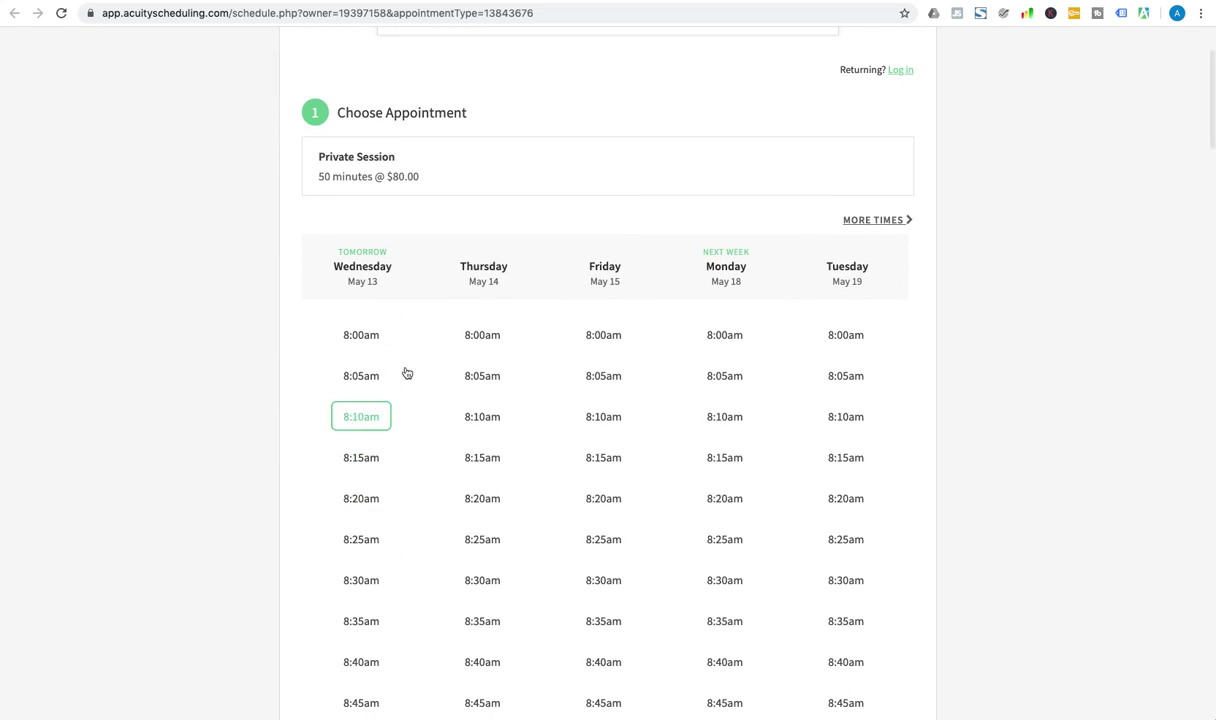
pyautogui.click(362, 334)
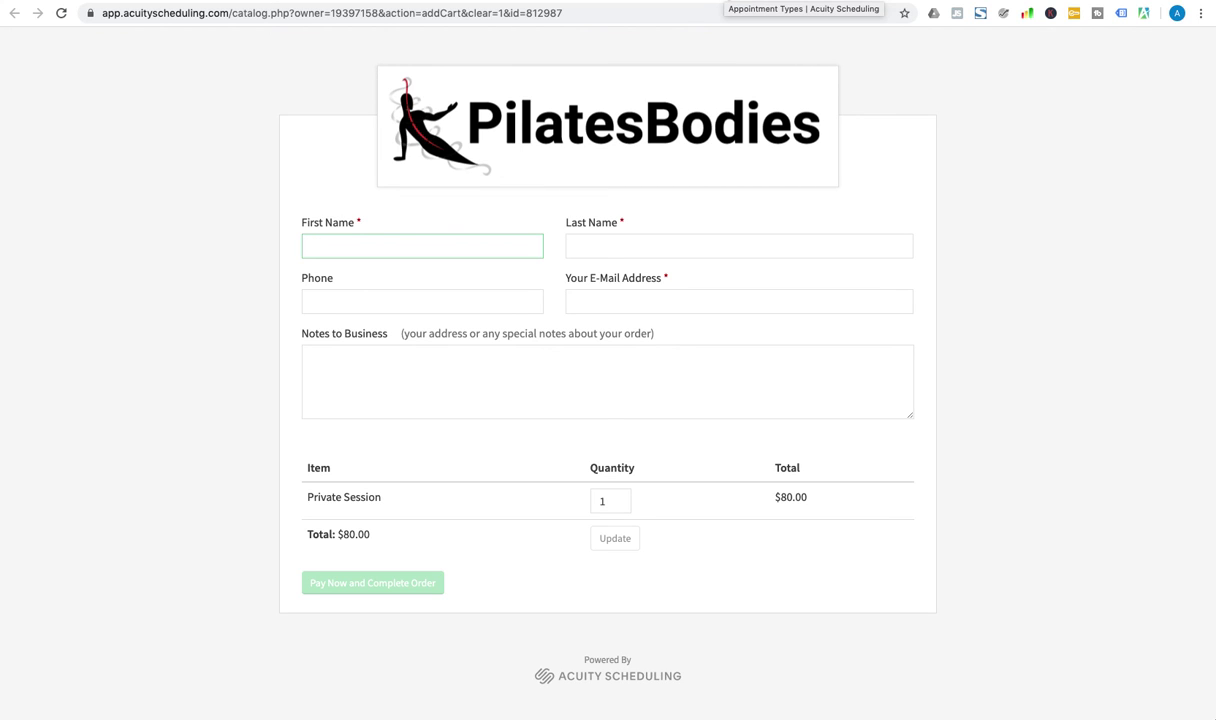
# Return from the Private Session order page to Appointment Types, and go back to the admin home
pyautogui.click(722, 5)
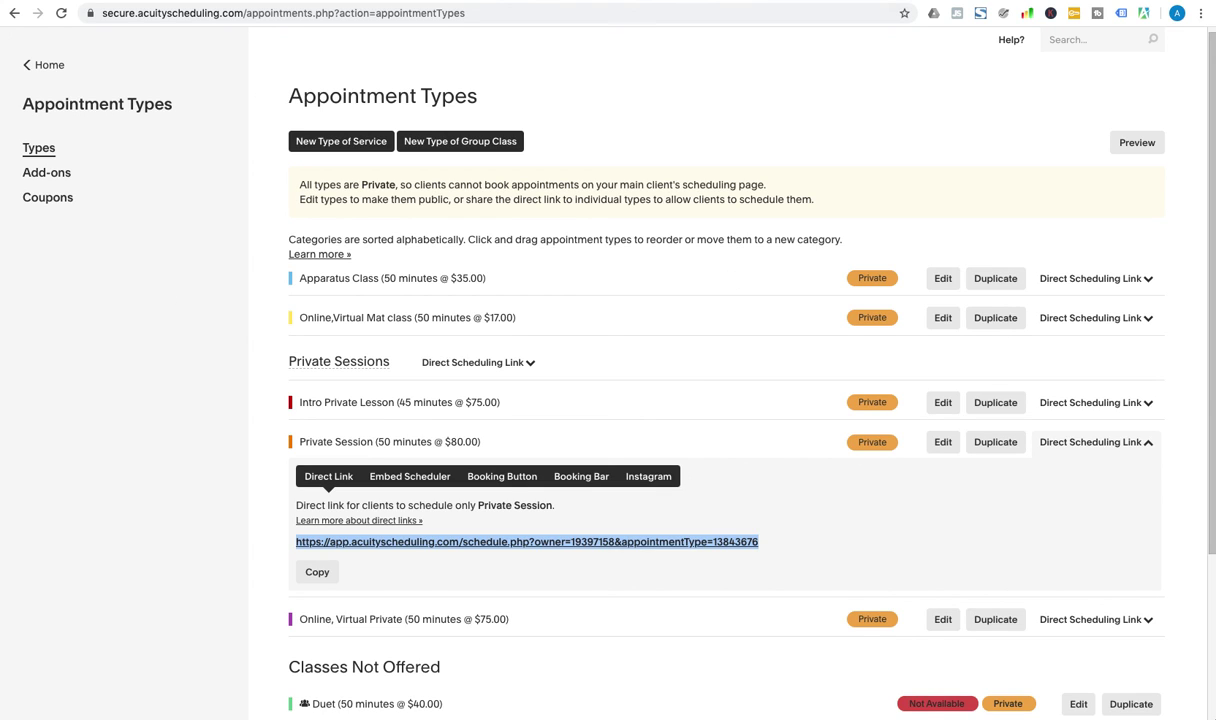
pyautogui.click(24, 67)
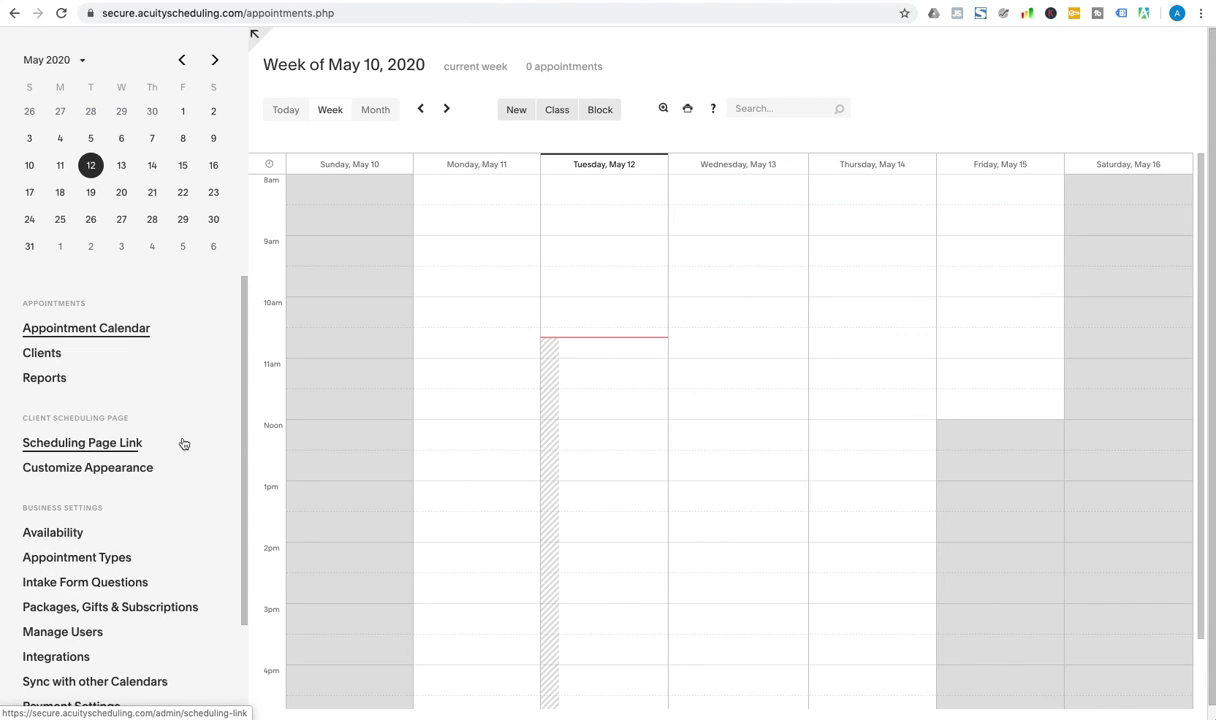